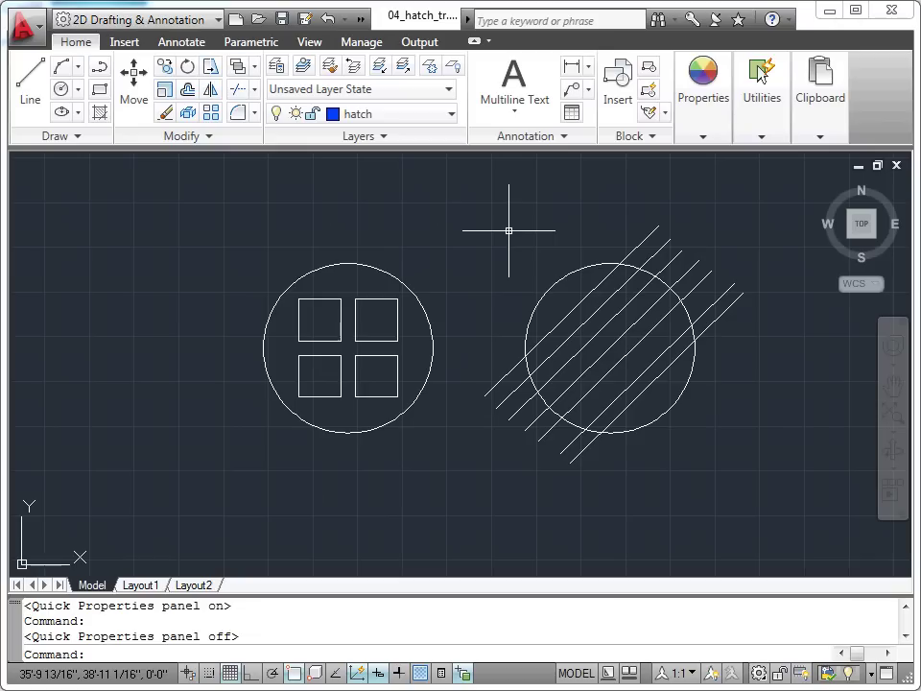
# Open the hatch settings beside the left circle and keep ANSI31 as the pattern
pyautogui.click(107, 120)
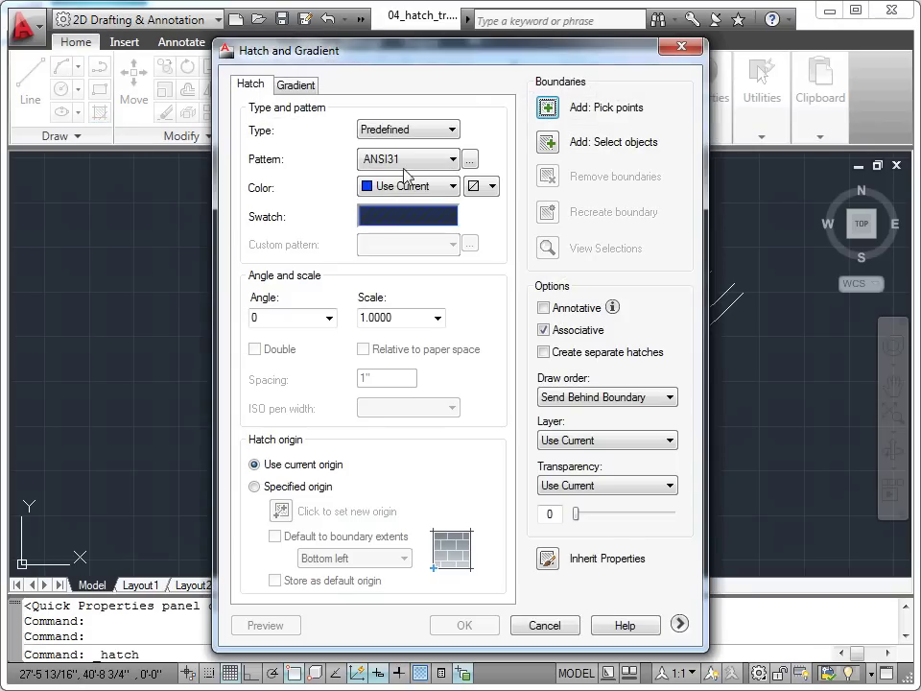
pyautogui.moveTo(476, 54); pyautogui.dragTo(674, 72)
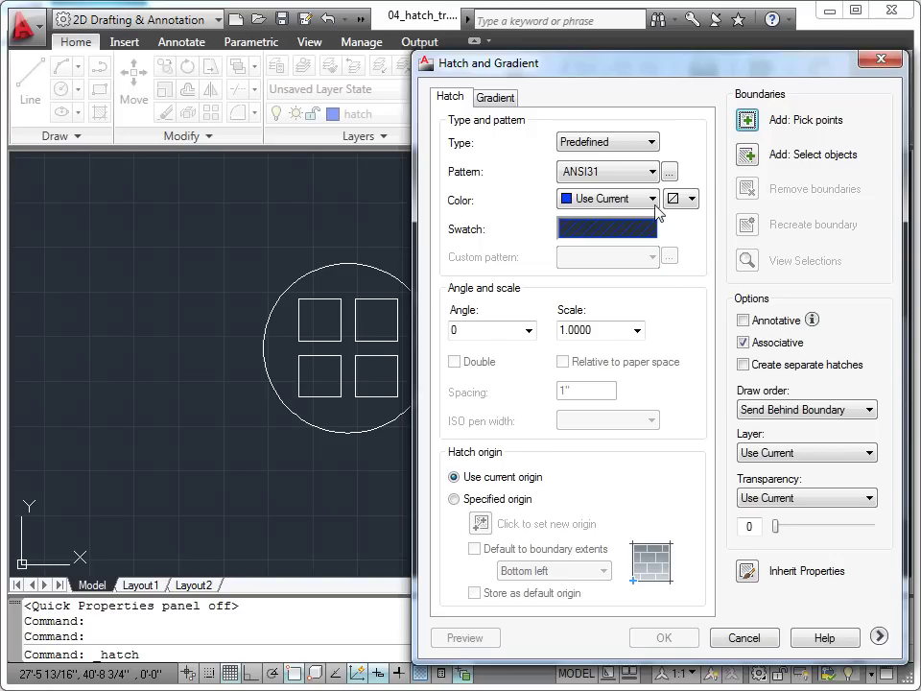
pyautogui.click(653, 173)
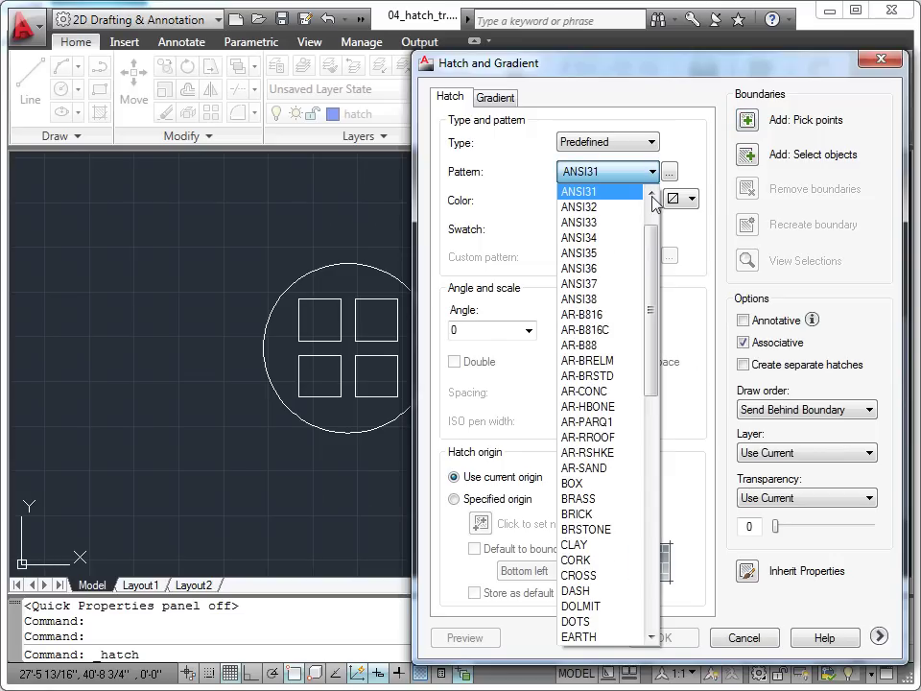
pyautogui.moveTo(656, 252); pyautogui.dragTo(637, 488)
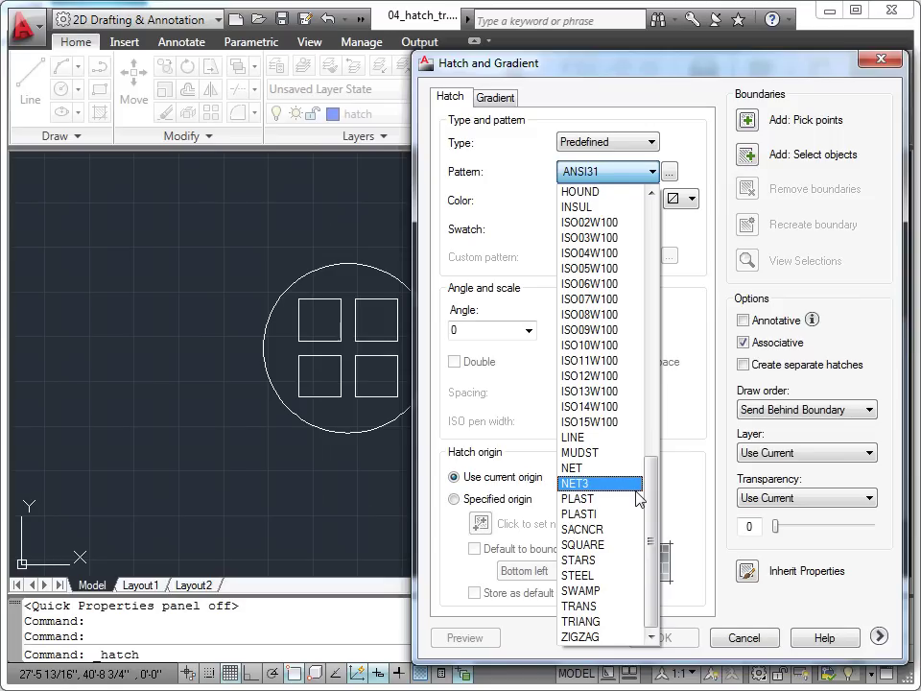
pyautogui.moveTo(650, 479); pyautogui.dragTo(662, 216)
pyautogui.click(596, 255)
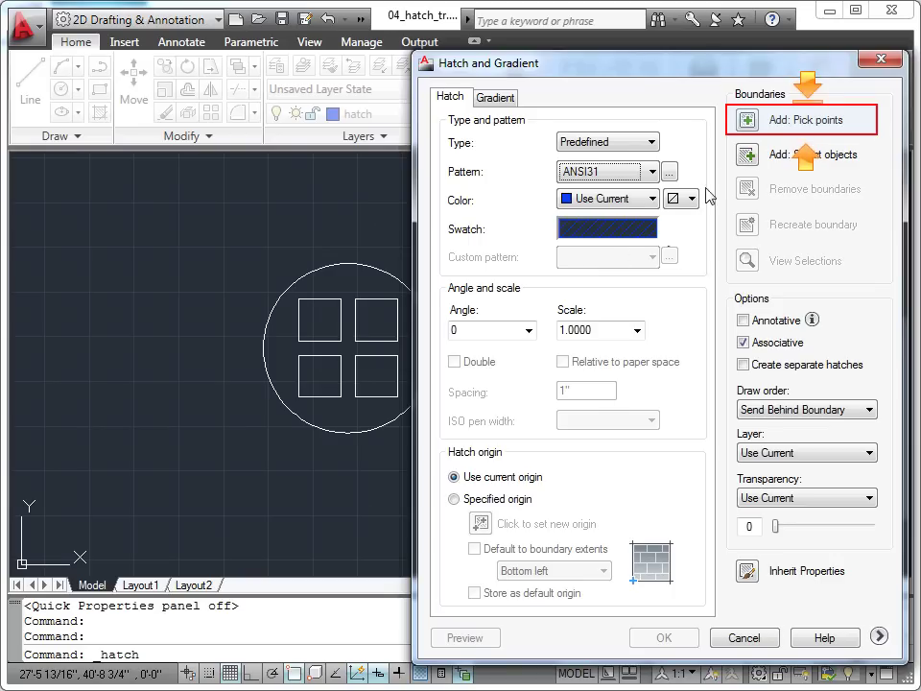
# Pick the area inside the left circle, around its four squares, as the hatch boundary
pyautogui.click(748, 121)
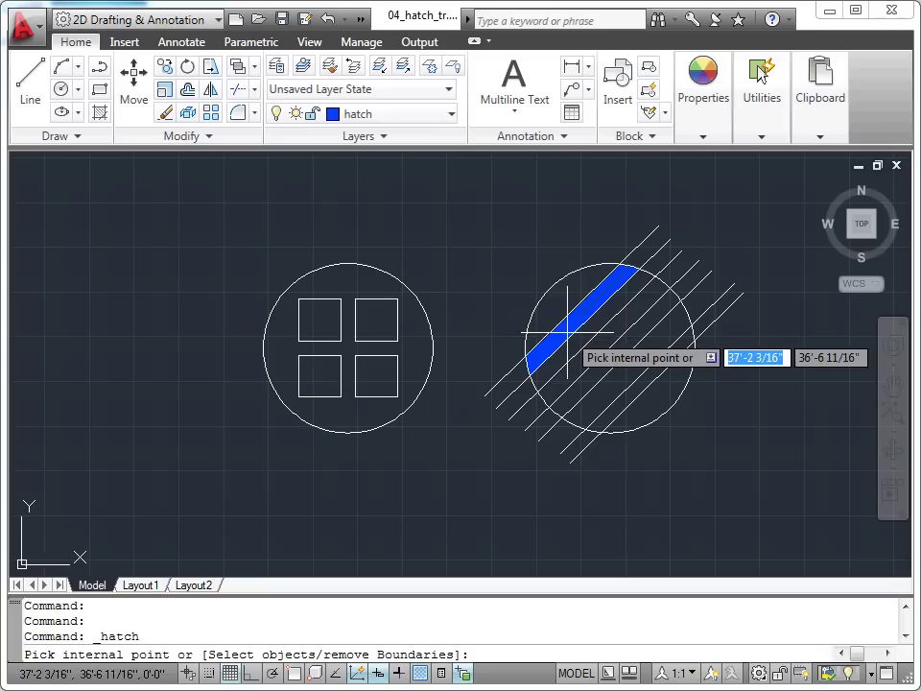
pyautogui.click(410, 333)
pyautogui.rightClick(410, 336)
pyautogui.click(443, 349)
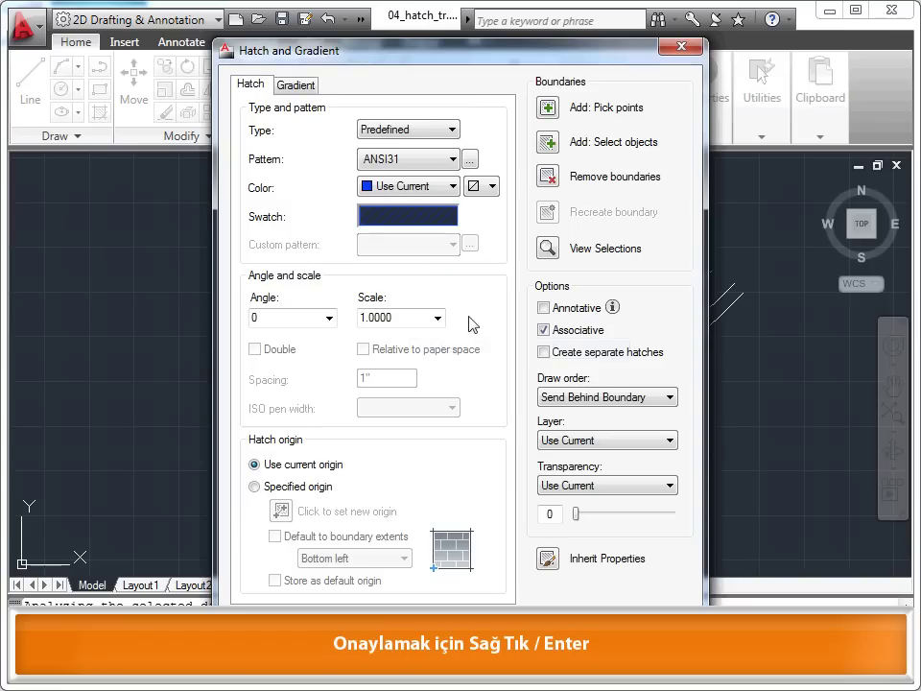
# Give the left circle's hatch scale 10, angle 45 and transparency 75, then apply it
pyautogui.moveTo(456, 77)
pyautogui.mouseDown()
pyautogui.moveTo(640, 84)
pyautogui.moveTo(664, 69)
pyautogui.mouseUp()
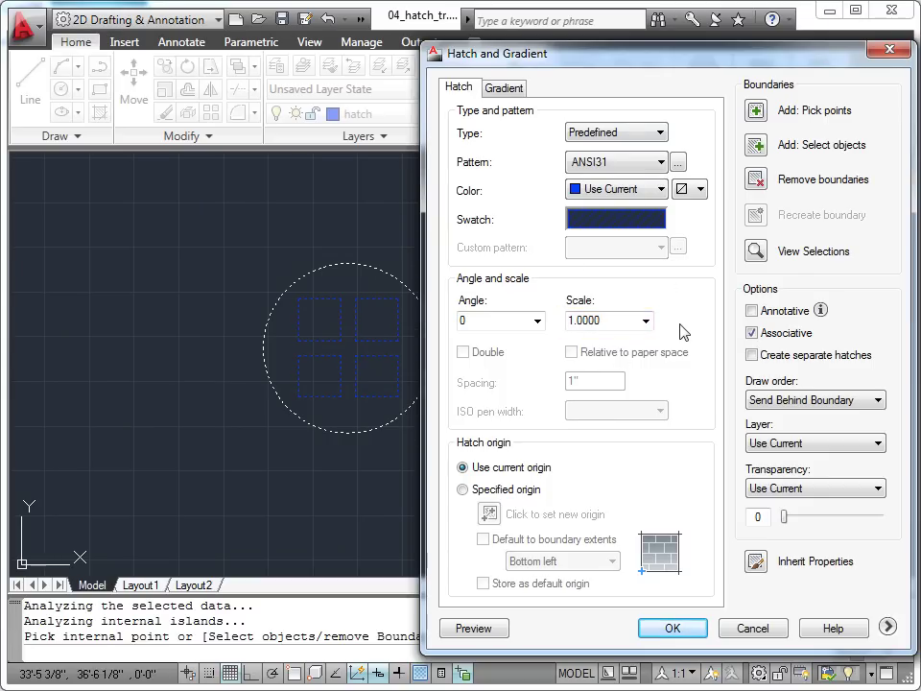
pyautogui.doubleClick(619, 320)
pyautogui.write('10')
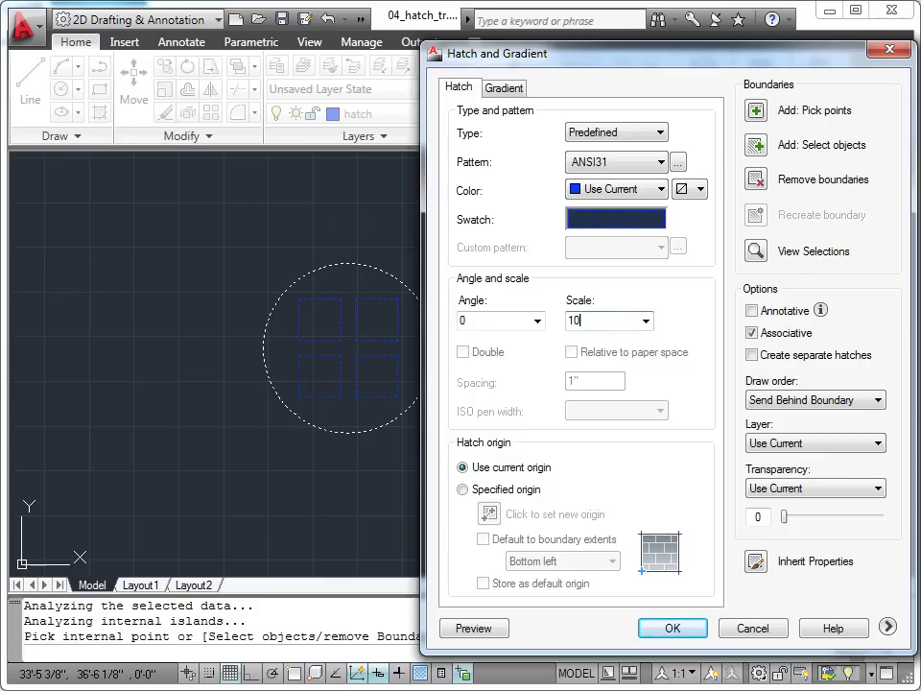
pyautogui.press('Tab')
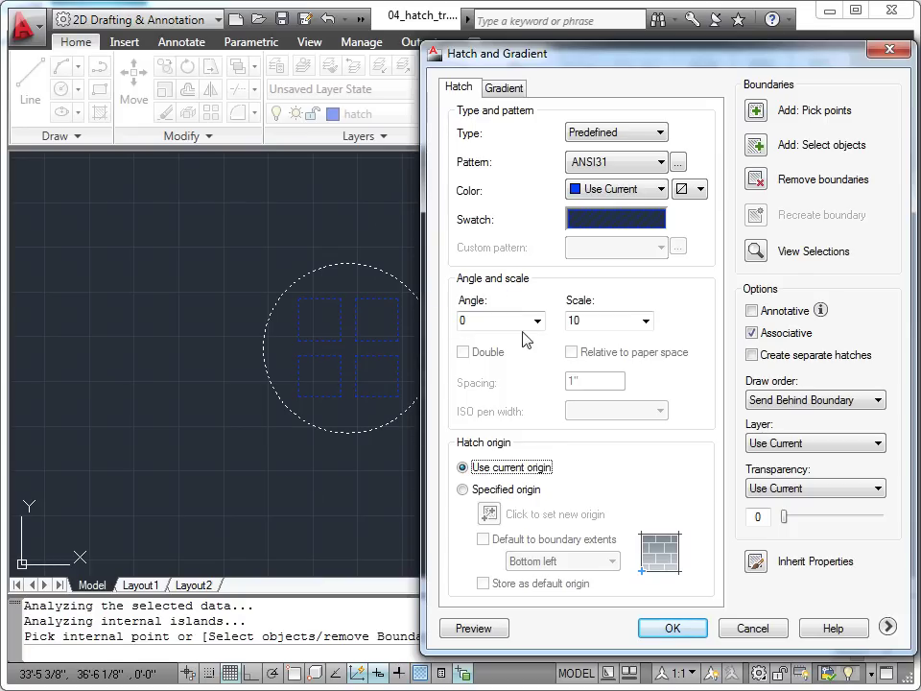
pyautogui.doubleClick(466, 319)
pyautogui.write('45')
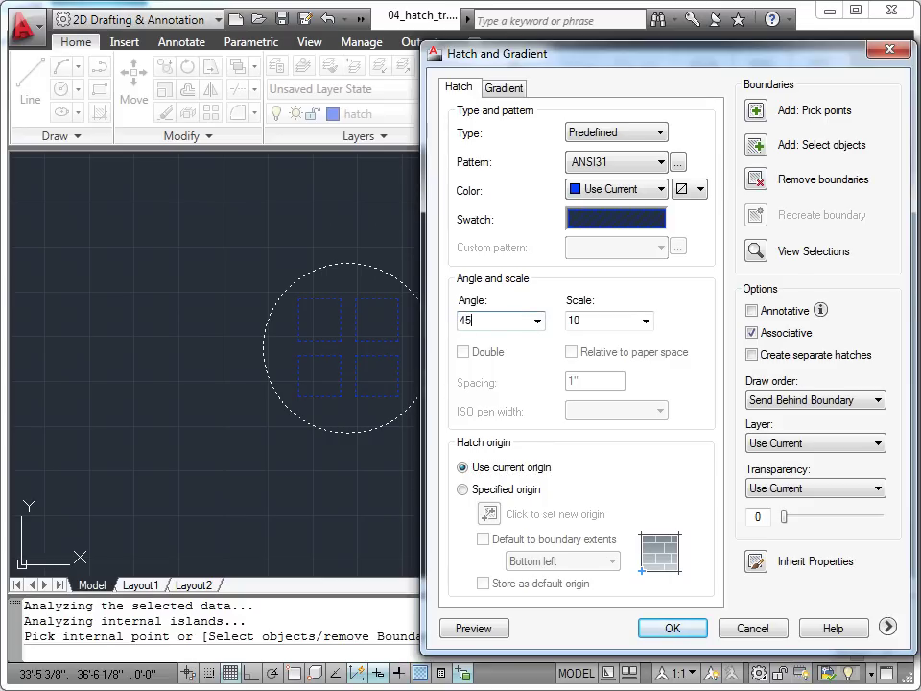
pyautogui.press('Tab')
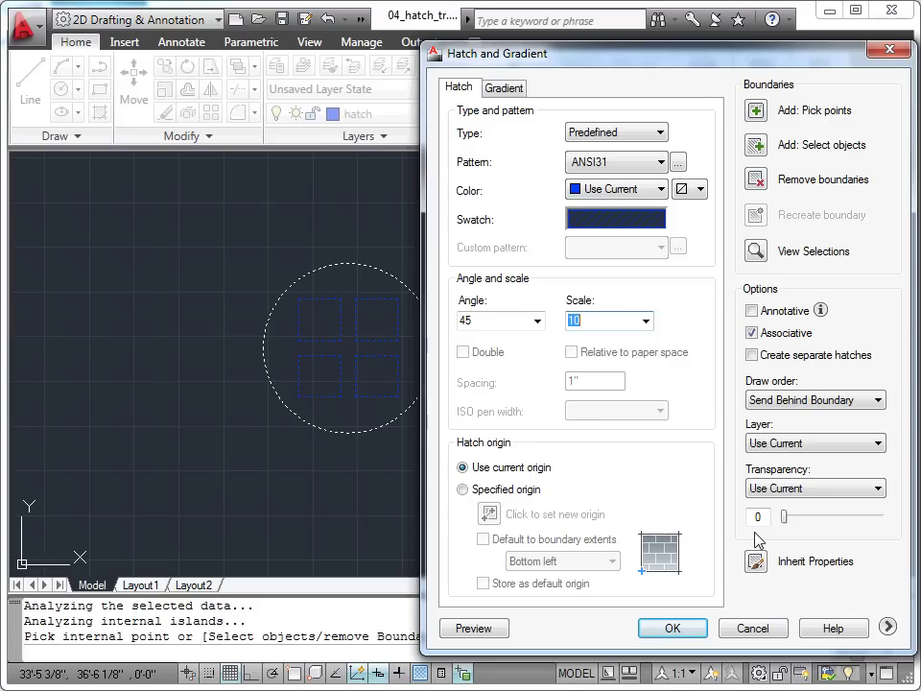
pyautogui.moveTo(784, 517)
pyautogui.mouseDown()
pyautogui.moveTo(844, 517)
pyautogui.moveTo(784, 517)
pyautogui.mouseUp()
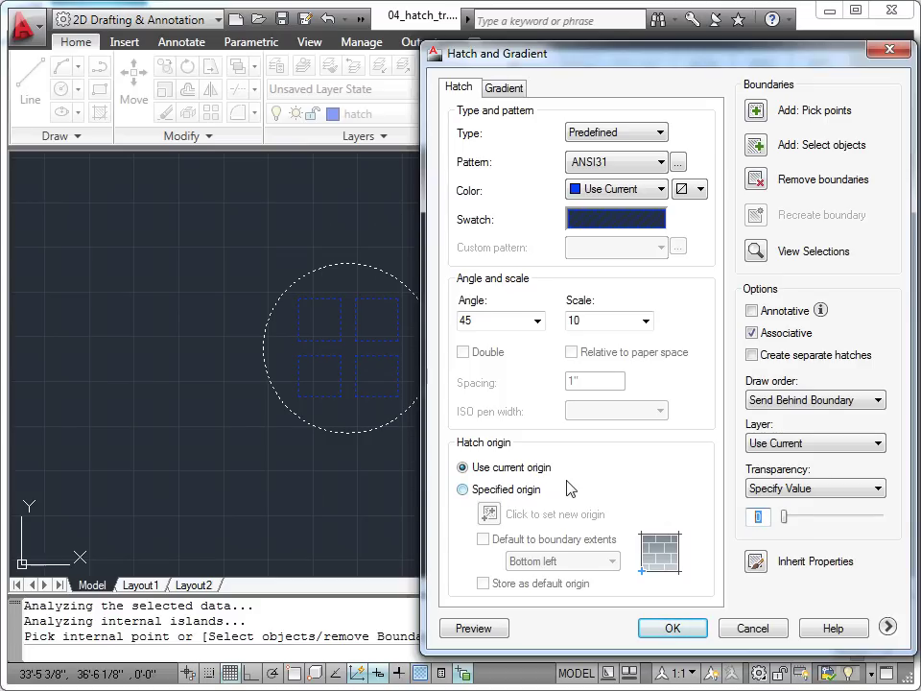
pyautogui.write('75')
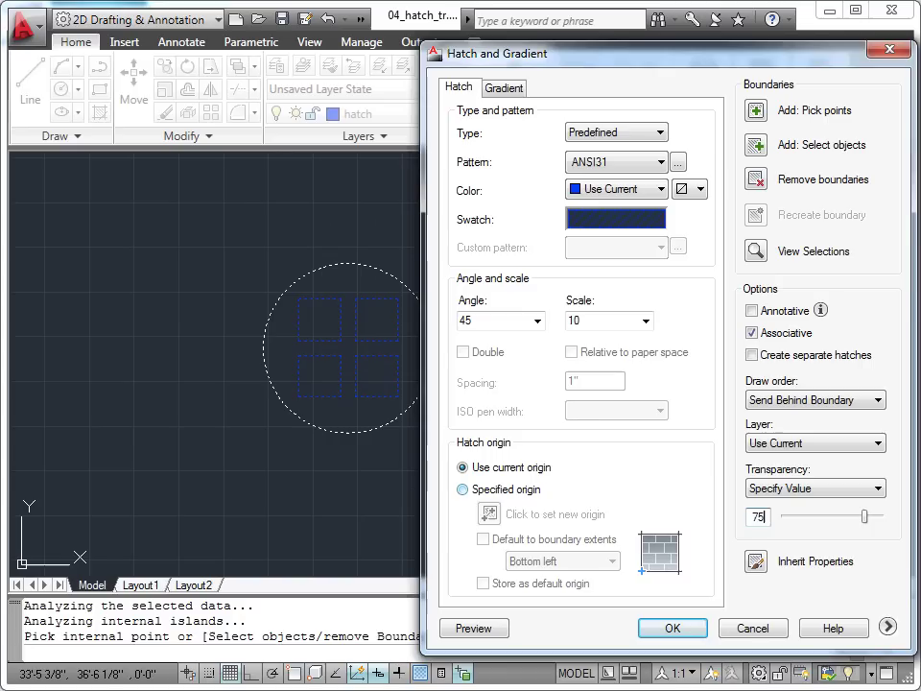
pyautogui.press('Tab')
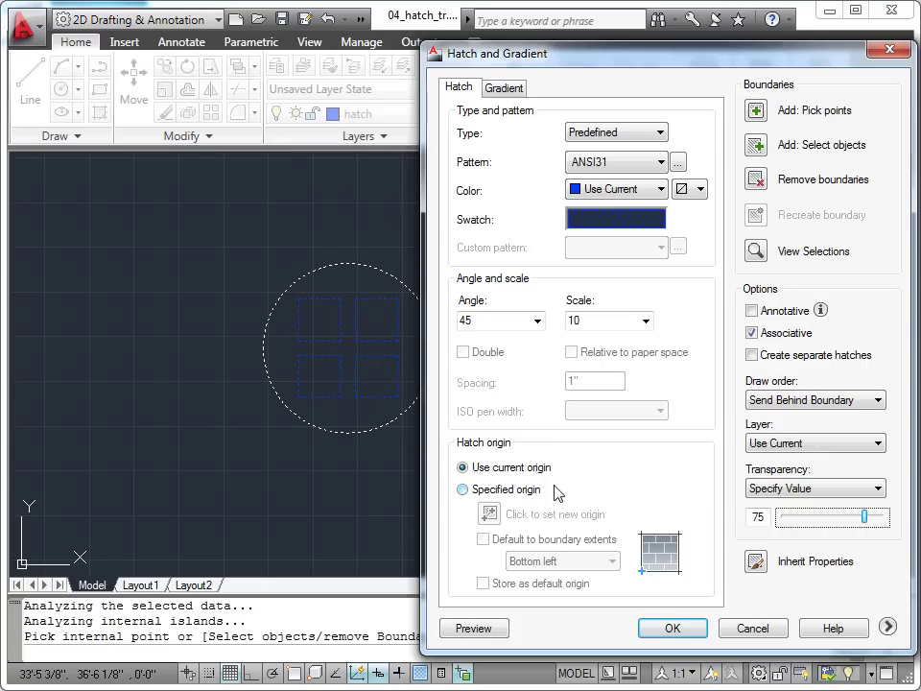
pyautogui.click(702, 629)
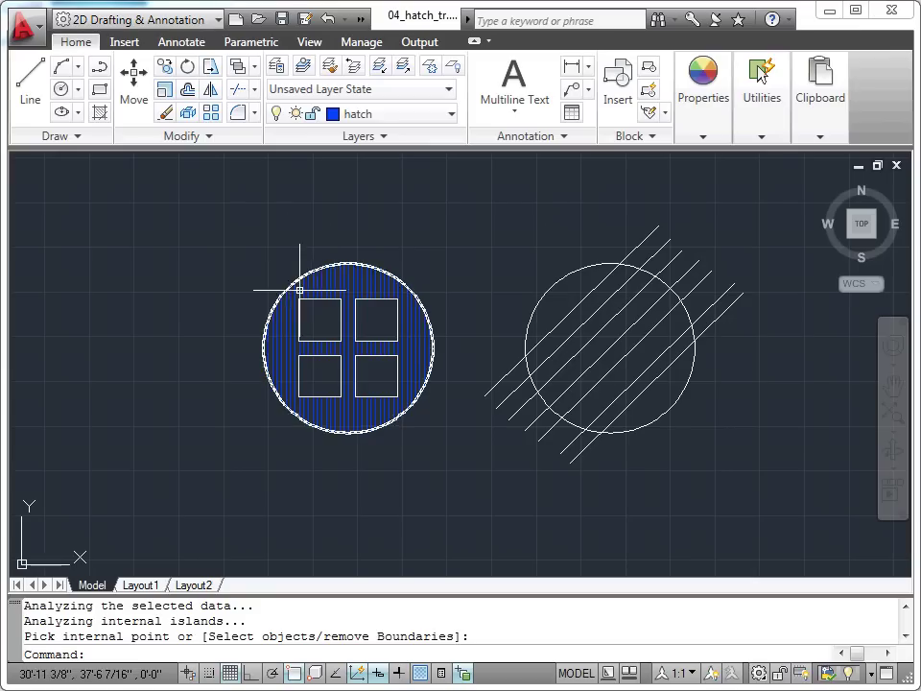
# Turn on the status-bar Transparency toggle so the left circle's hatch shows faded
pyautogui.click(420, 674)
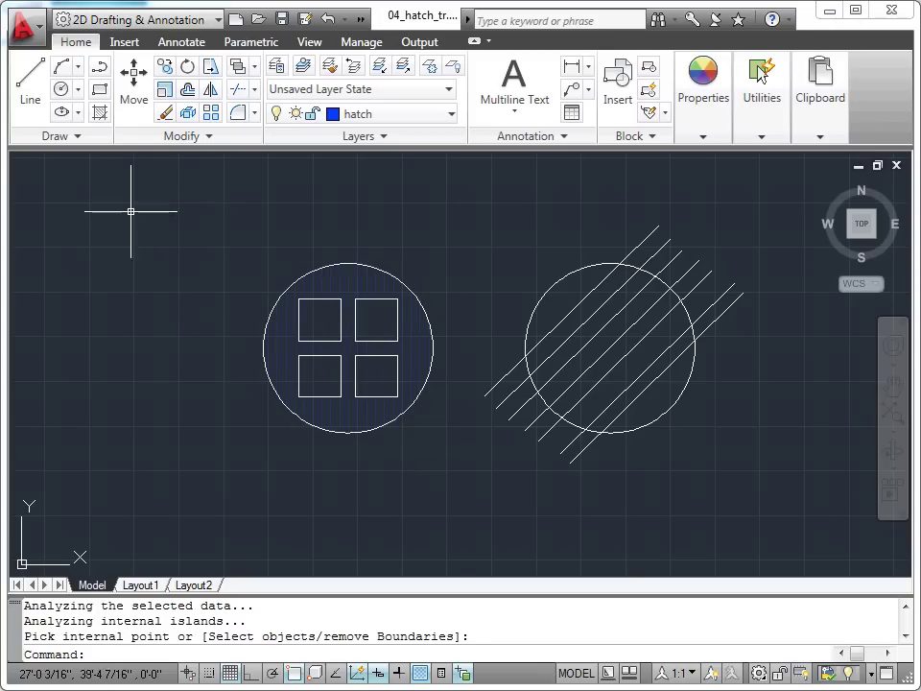
# Set up a new hatch with the ANGLE pattern, Use Current transparency, angle 0 and scale 5
pyautogui.click(99, 113)
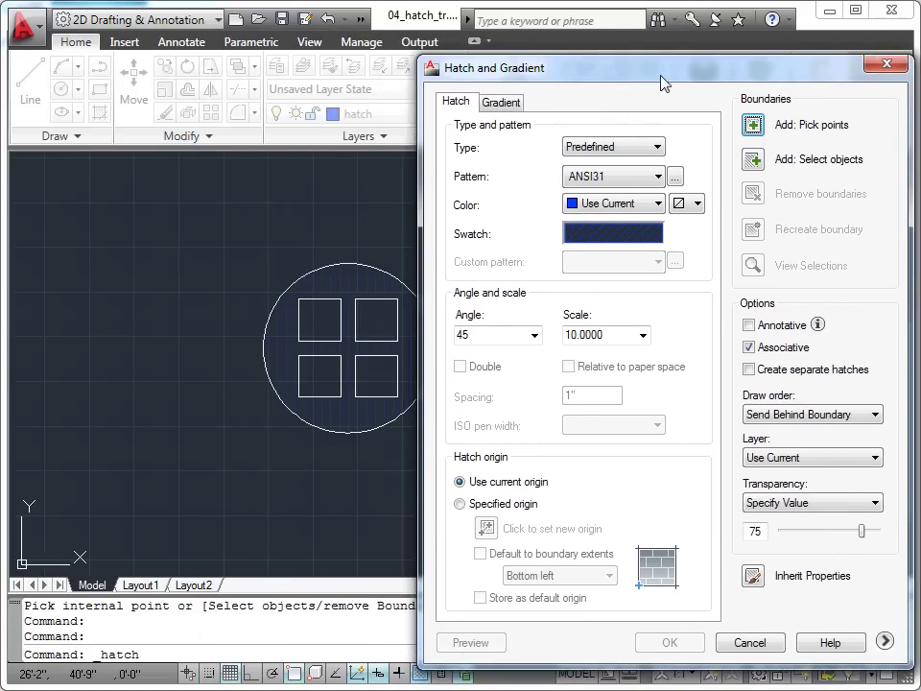
pyautogui.moveTo(662, 82); pyautogui.dragTo(658, 78)
pyautogui.click(656, 171)
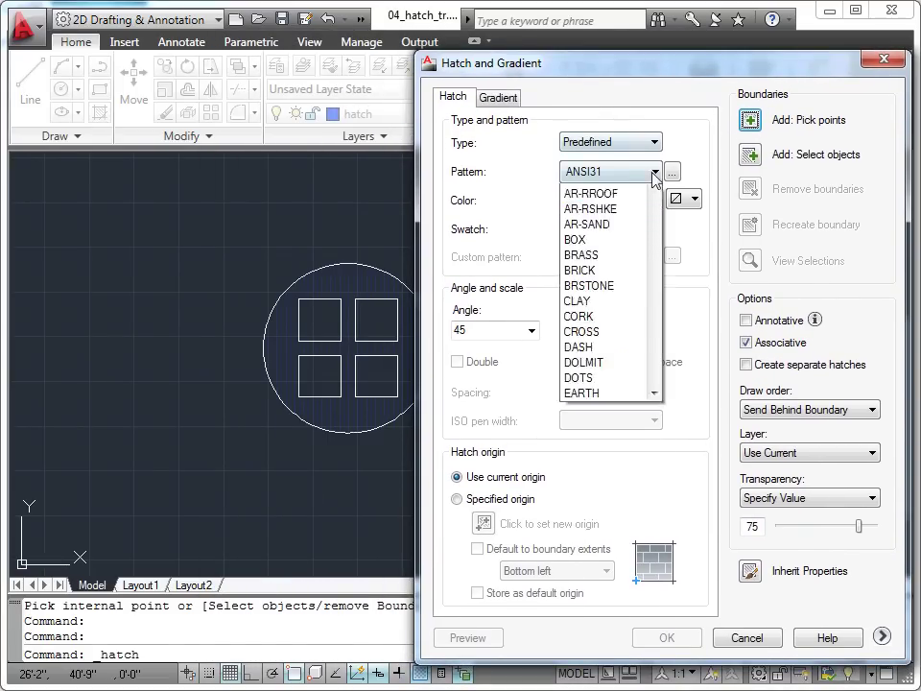
pyautogui.scroll(2, 652, 257)
pyautogui.click(618, 196)
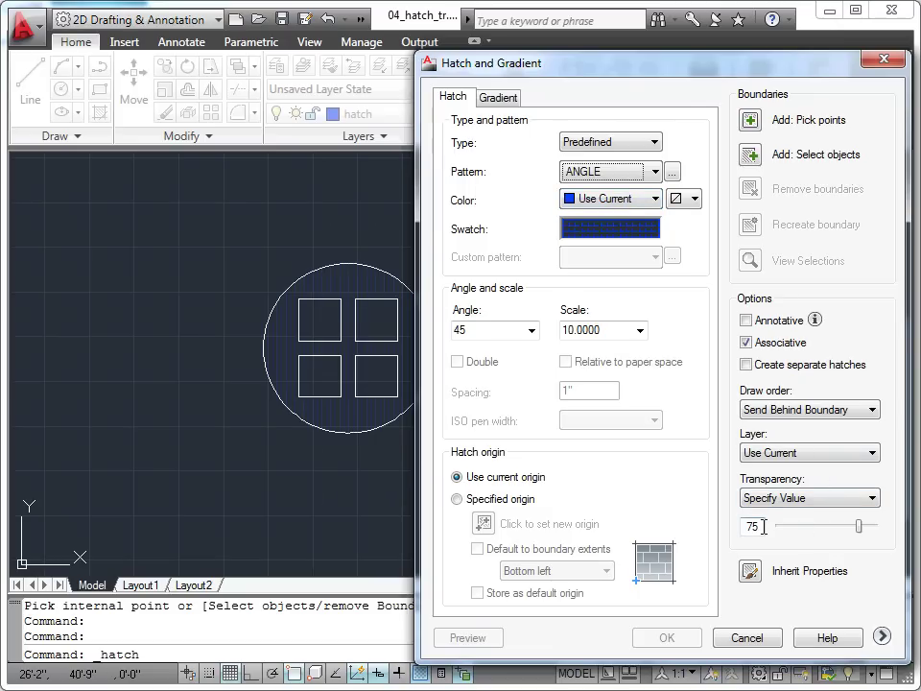
pyautogui.click(871, 498)
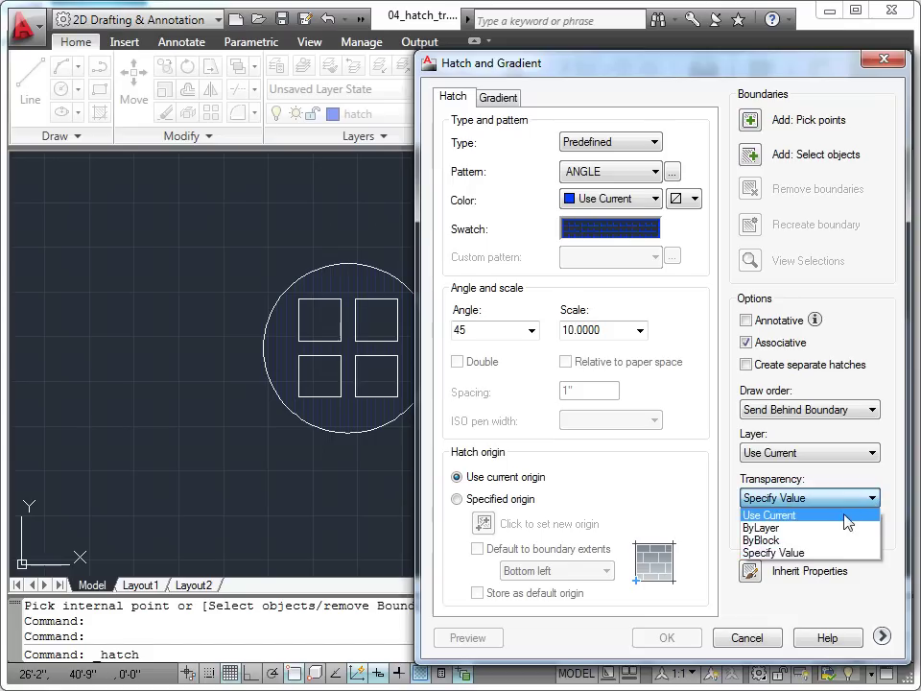
pyautogui.click(844, 515)
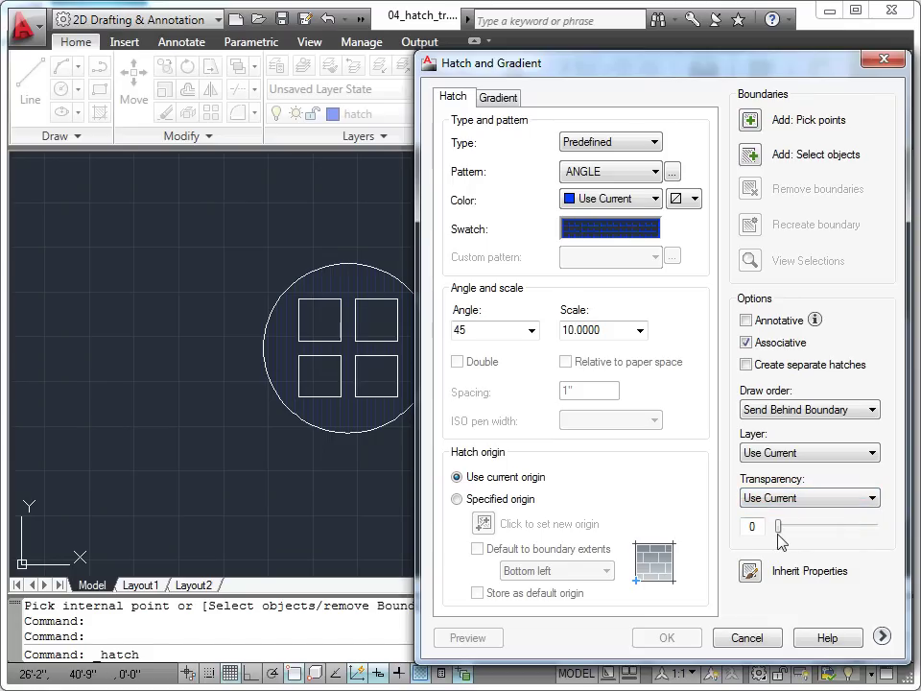
pyautogui.click(531, 331)
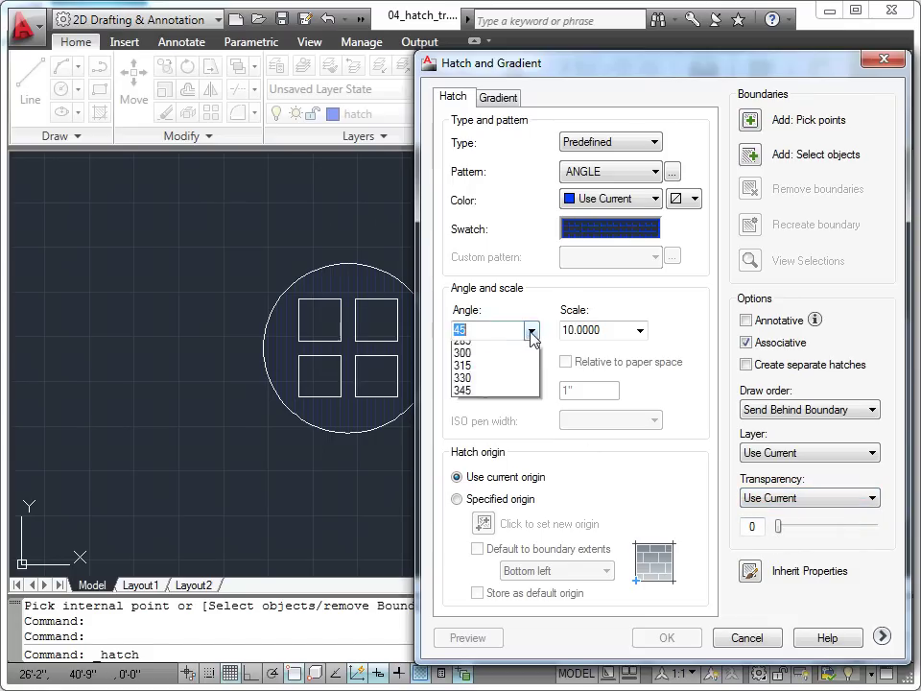
pyautogui.click(485, 349)
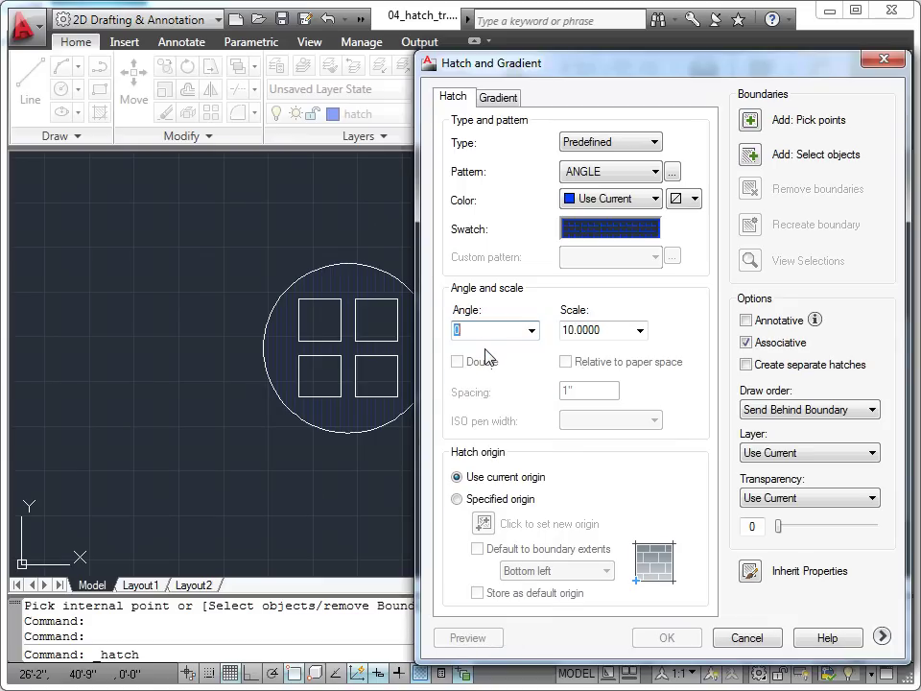
pyautogui.click(603, 331)
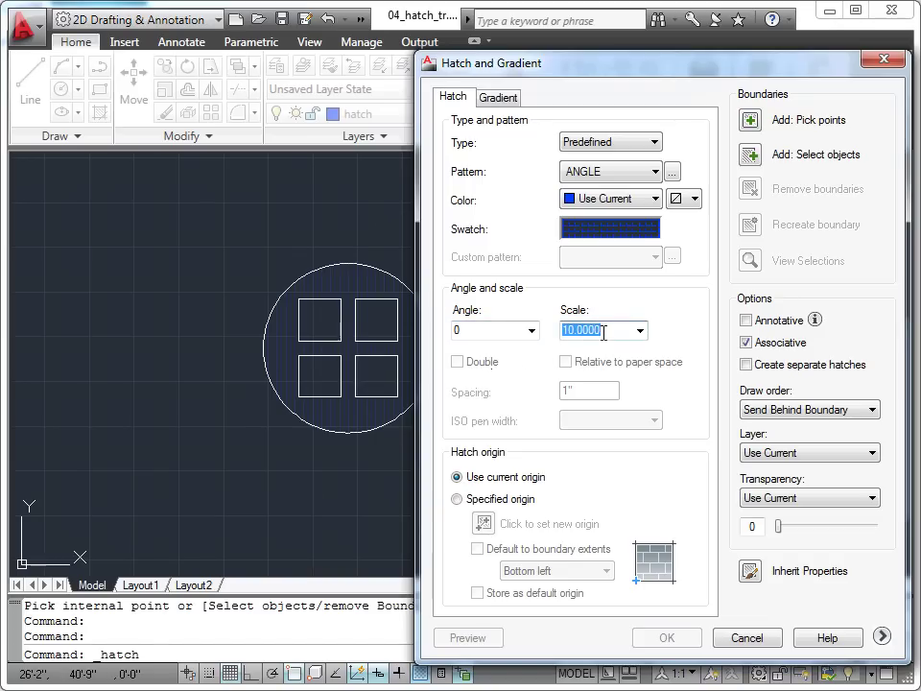
pyautogui.write('5')
pyautogui.press('Tab')
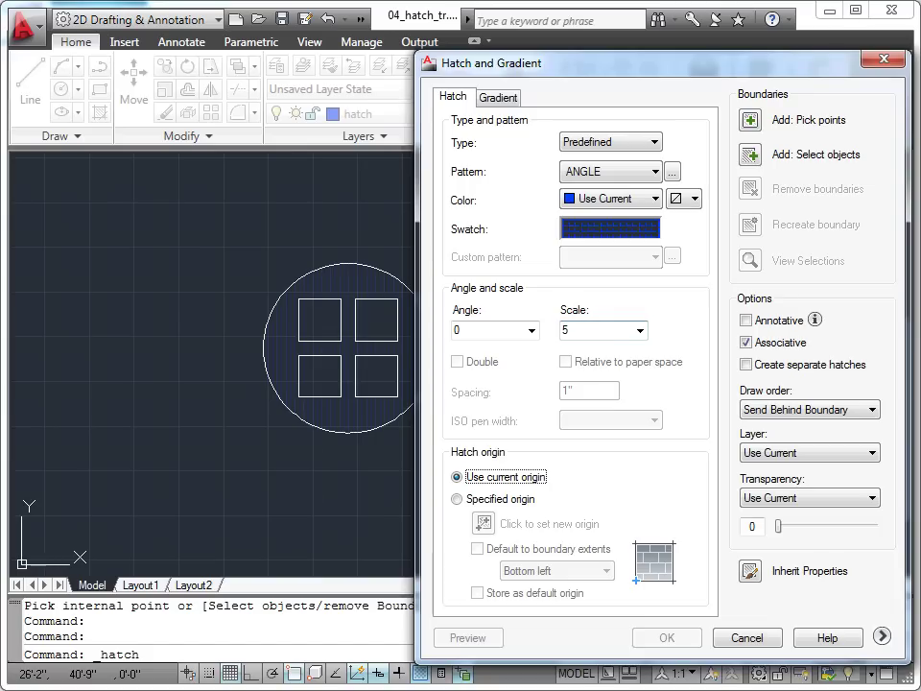
# Pick the top-left and two lower squares in the left circle and apply the ANGLE hatch
pyautogui.click(751, 118)
pyautogui.click(312, 318)
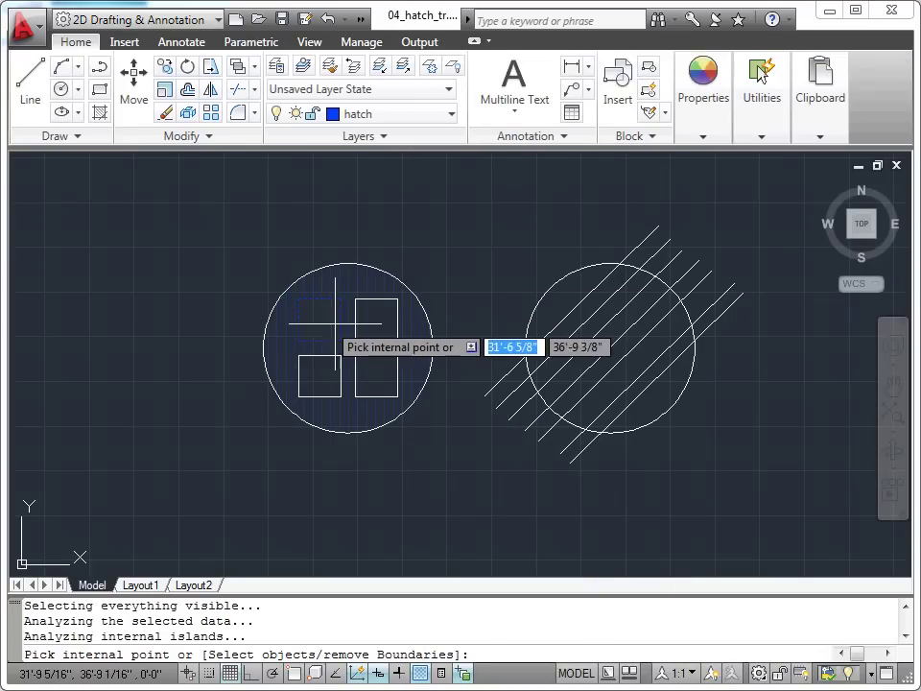
pyautogui.click(370, 373)
pyautogui.click(319, 376)
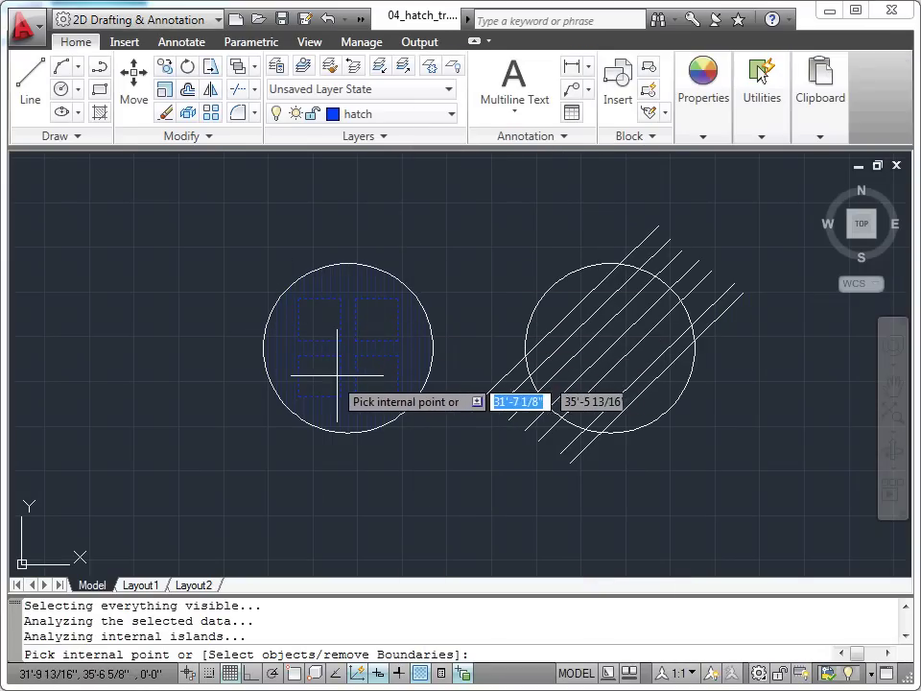
pyautogui.rightClick(425, 282)
pyautogui.click(456, 294)
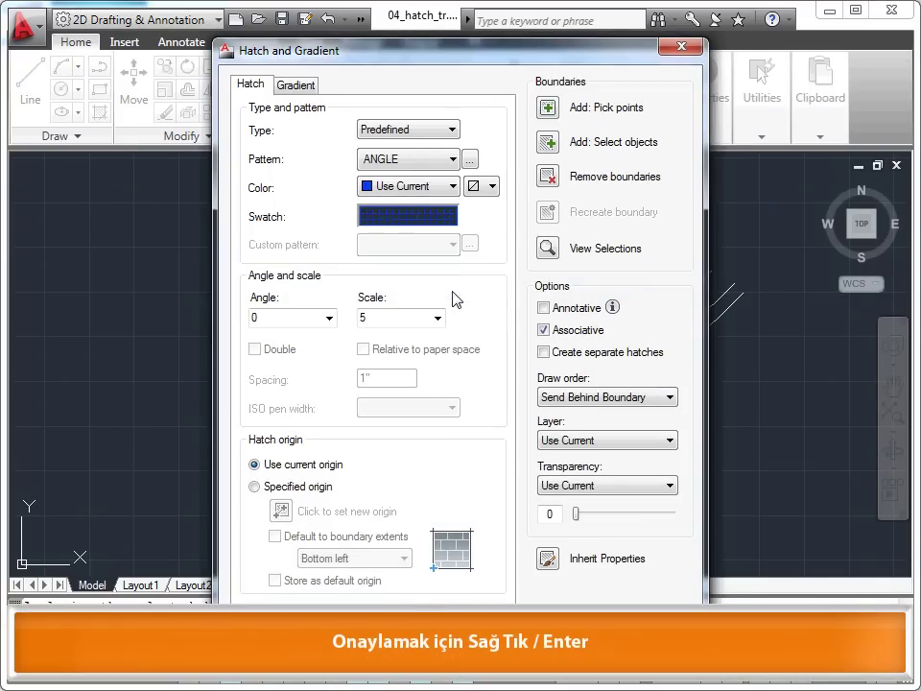
pyautogui.moveTo(550, 58); pyautogui.dragTo(746, 65)
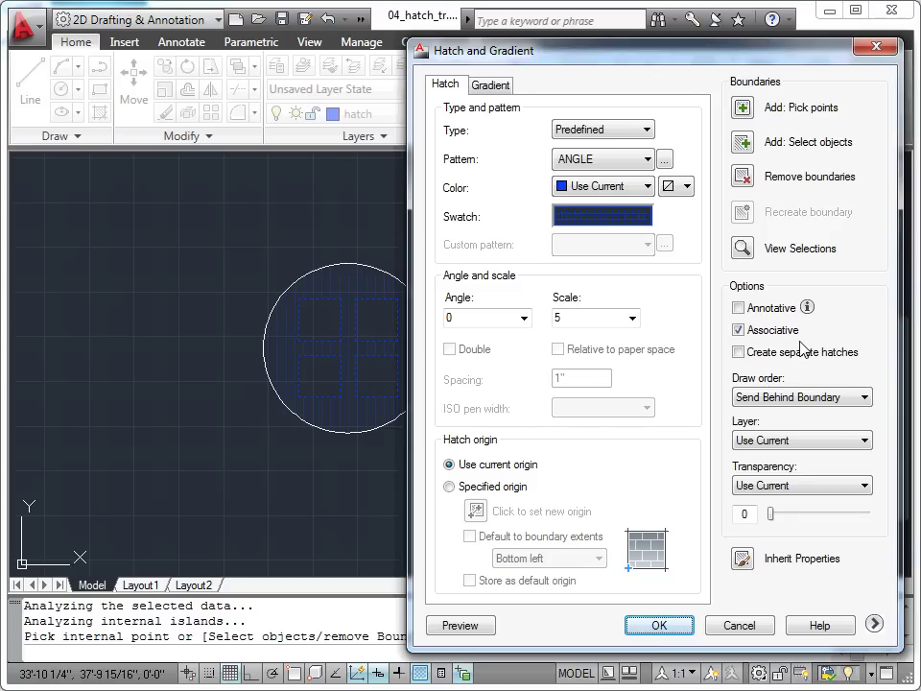
pyautogui.click(659, 626)
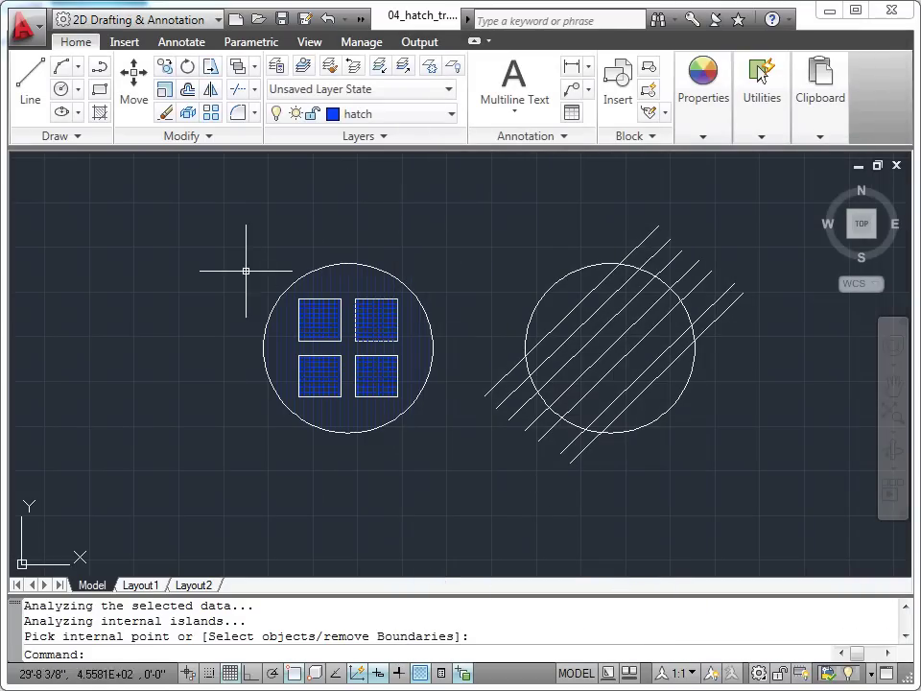
# Stretch a corner of the top-left square inward to a slanted edge, its hatch following
pyautogui.click(357, 319)
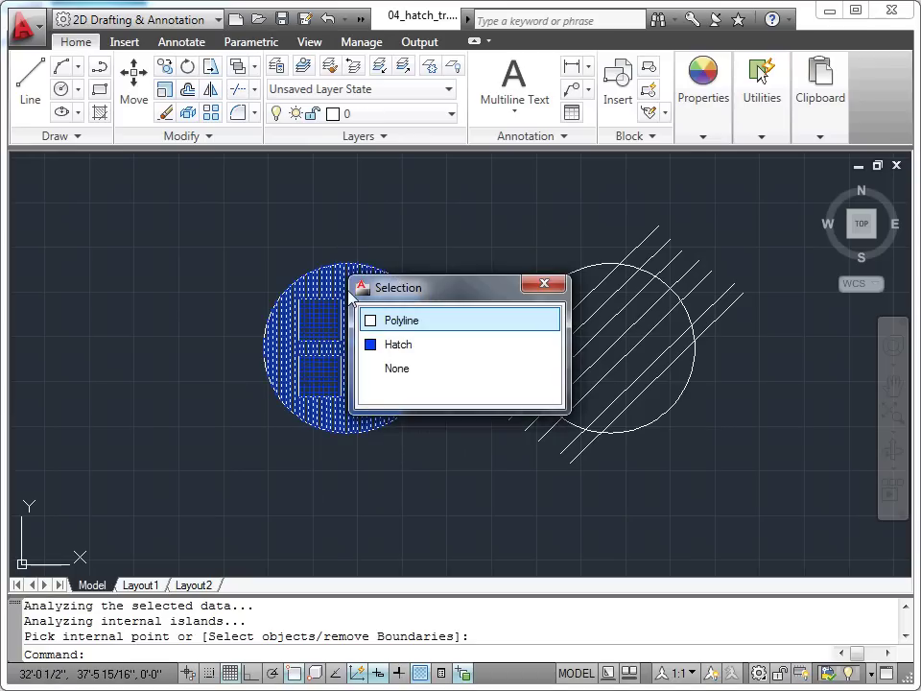
pyautogui.click(544, 284)
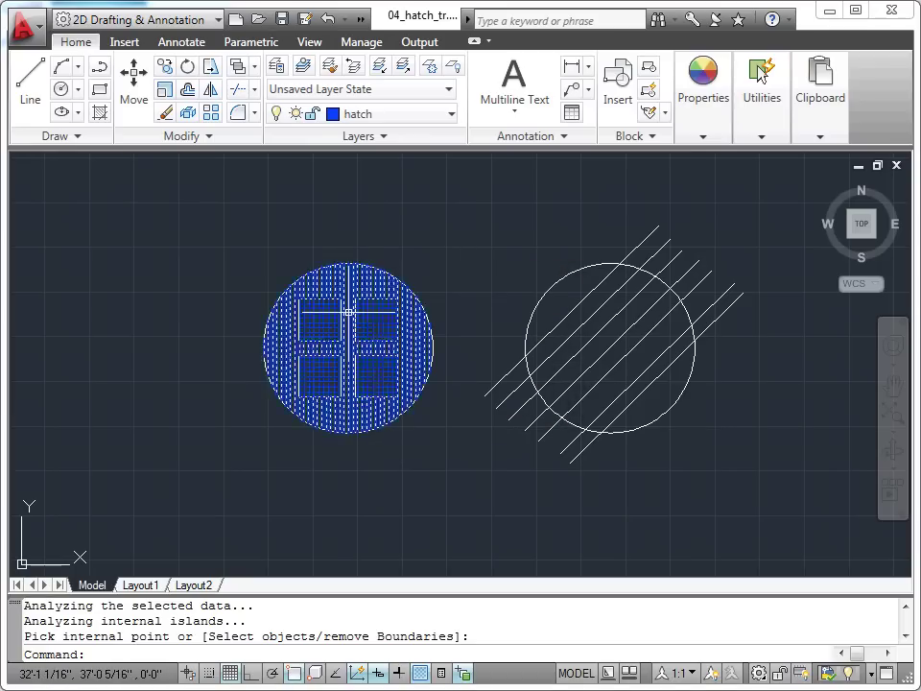
pyautogui.click(358, 314)
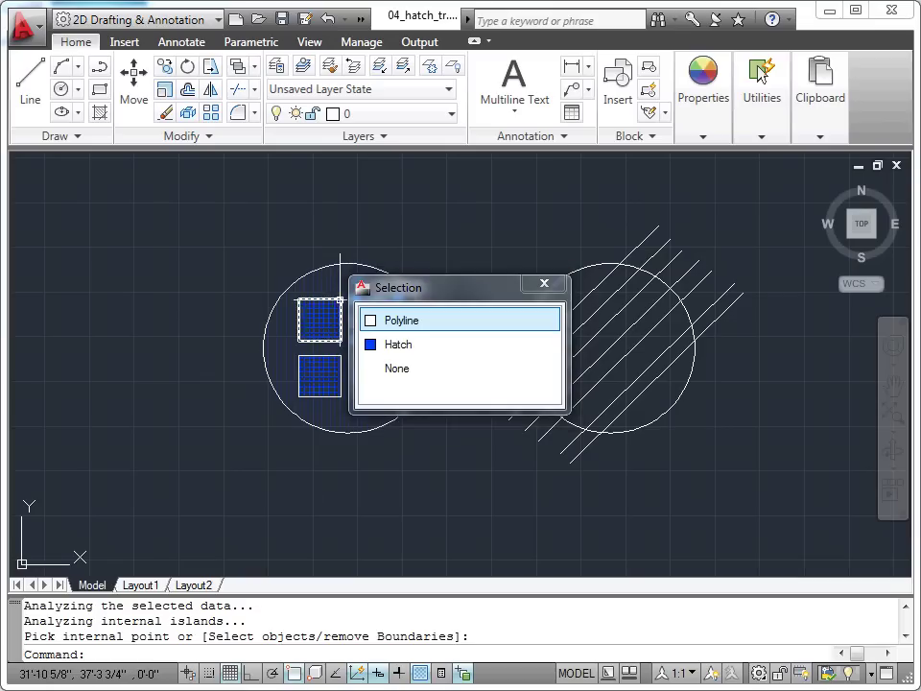
pyautogui.click(329, 300)
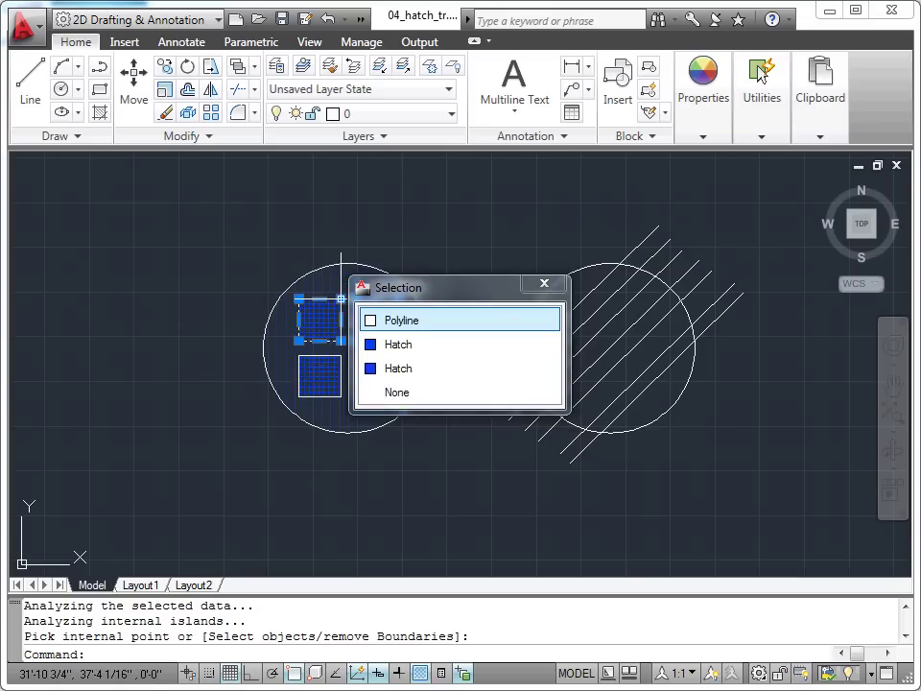
pyautogui.click(340, 300)
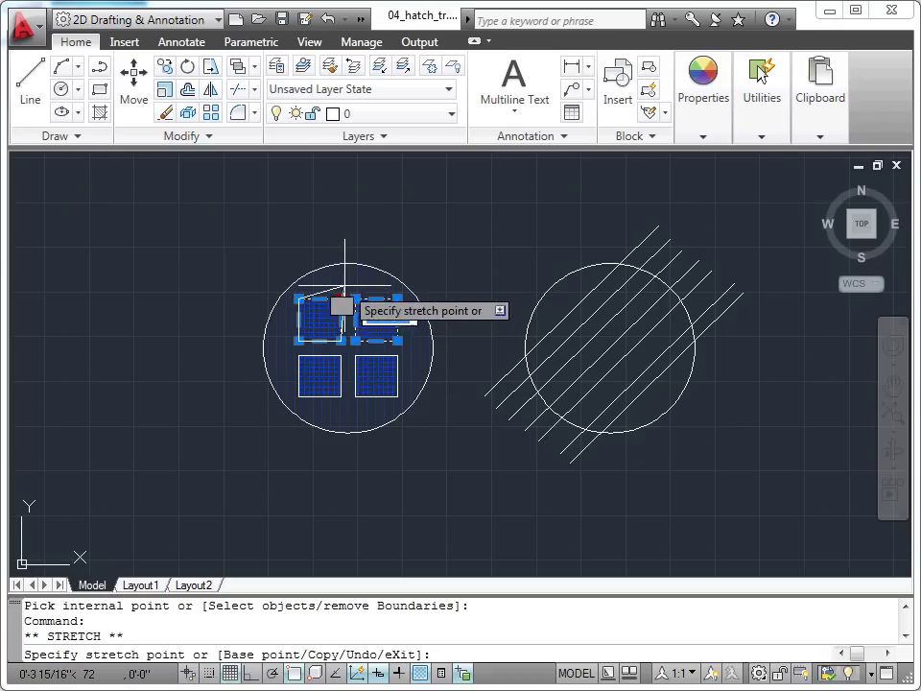
pyautogui.click(326, 313)
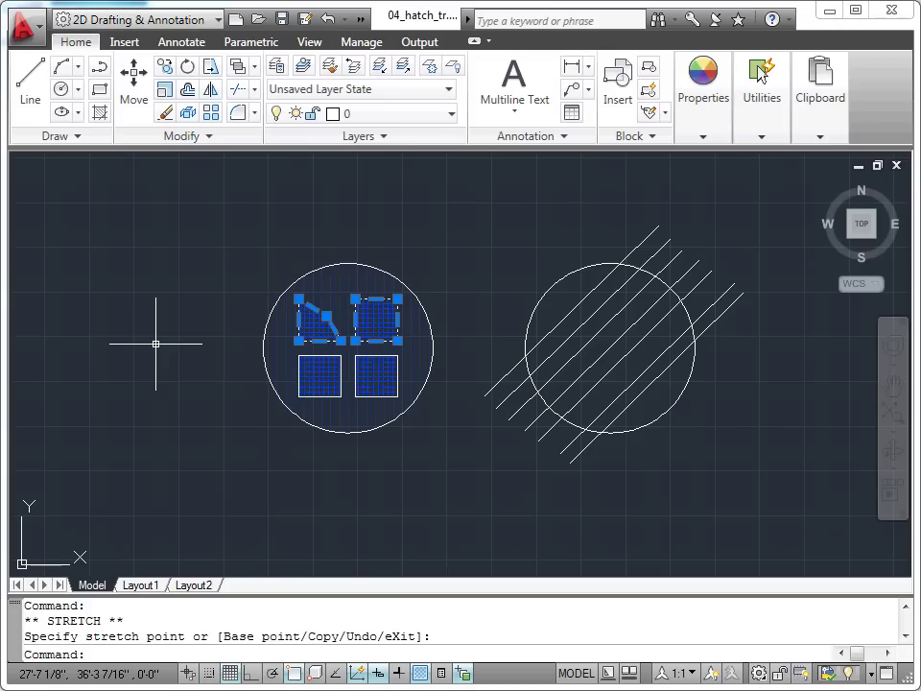
pyautogui.press('Escape')
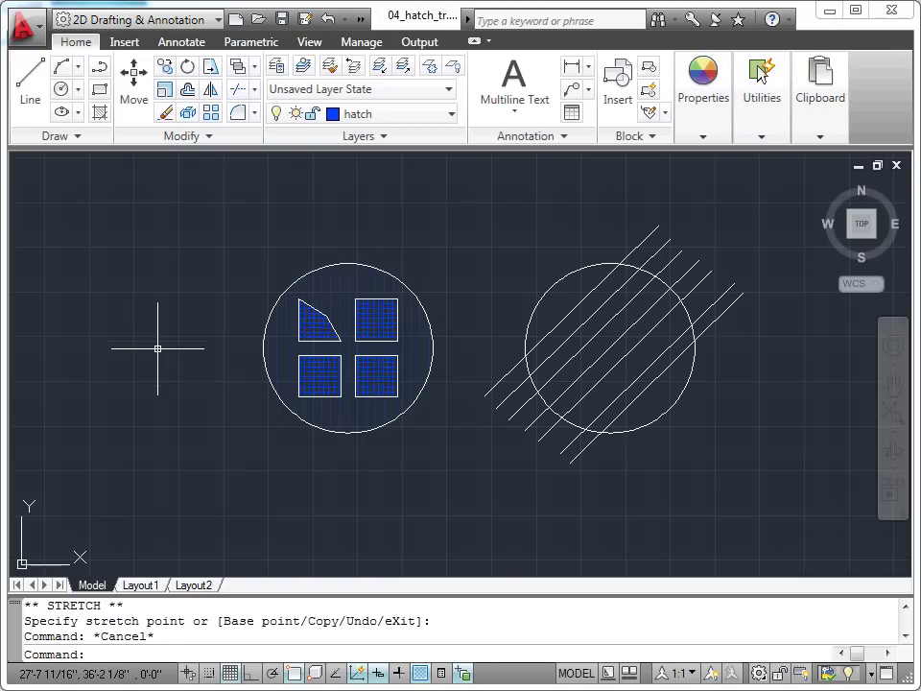
pyautogui.click(99, 113)
# Select the right circle as the boundary object and fill it with the blue ANGLE hatch
pyautogui.moveTo(482, 55); pyautogui.dragTo(300, 46)
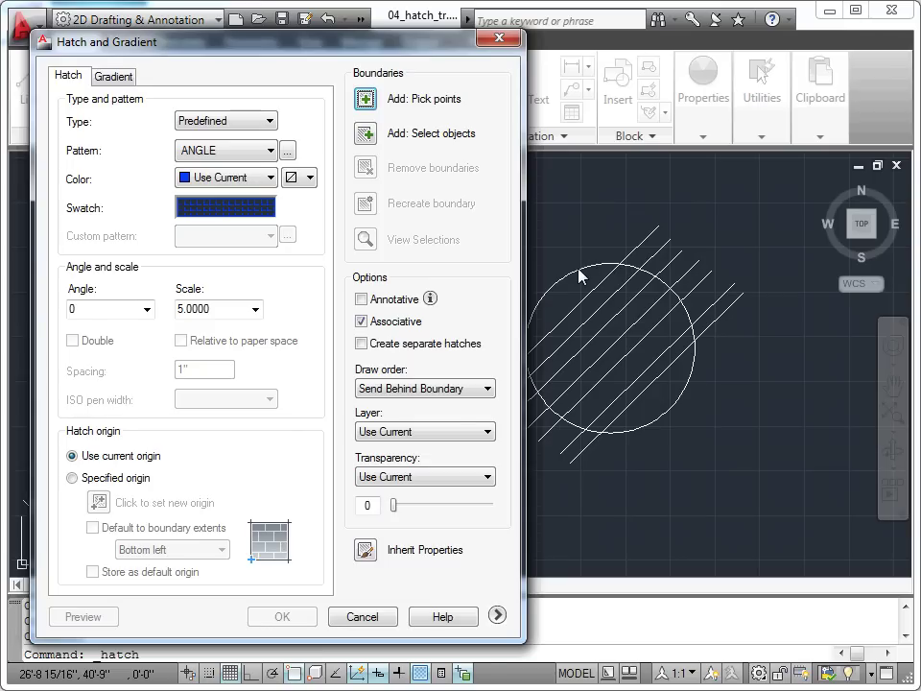
pyautogui.click(370, 136)
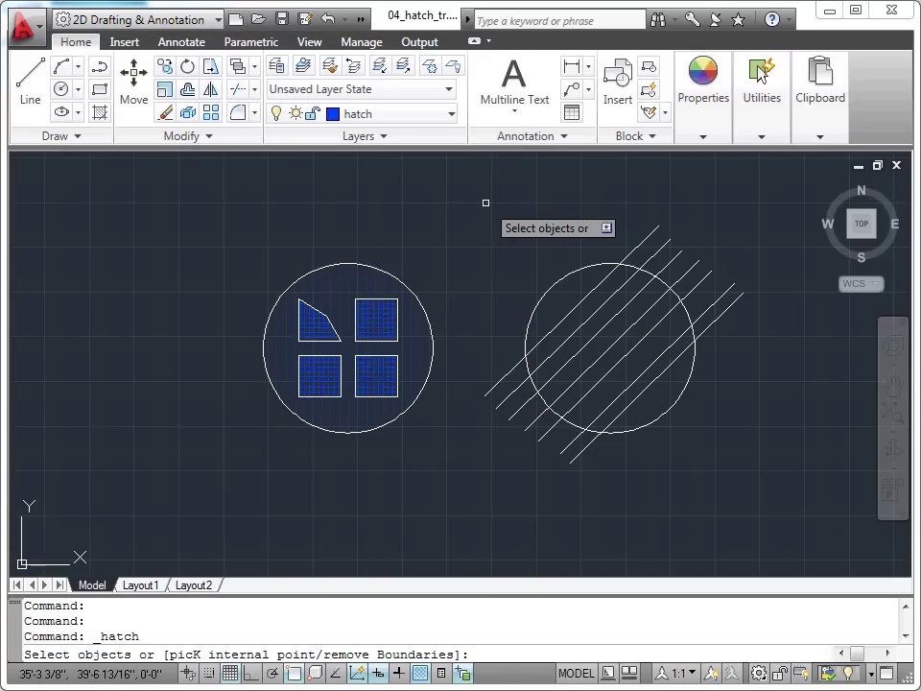
pyautogui.click(573, 267)
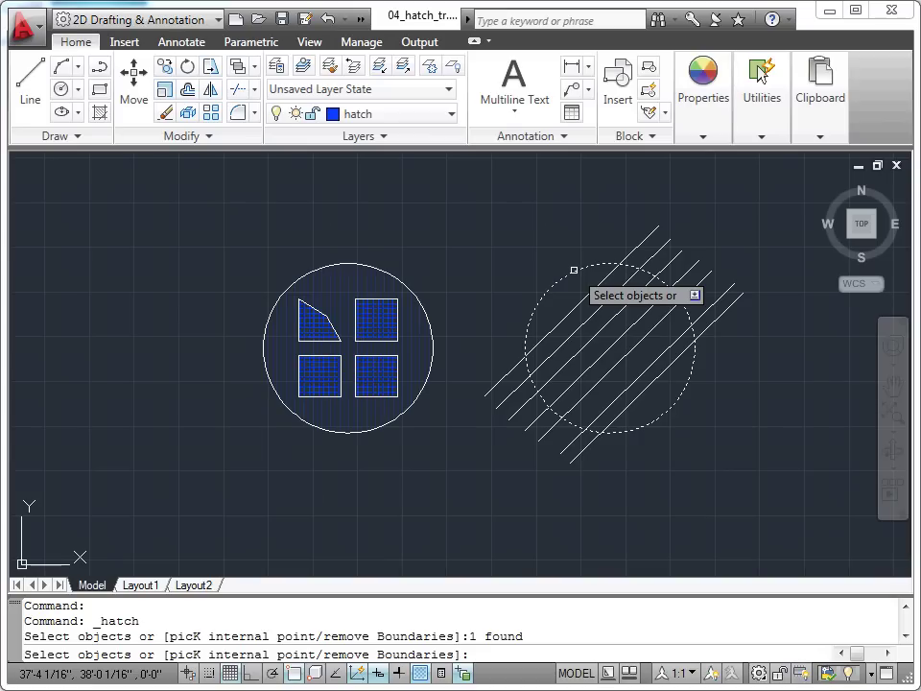
pyautogui.rightClick(574, 269)
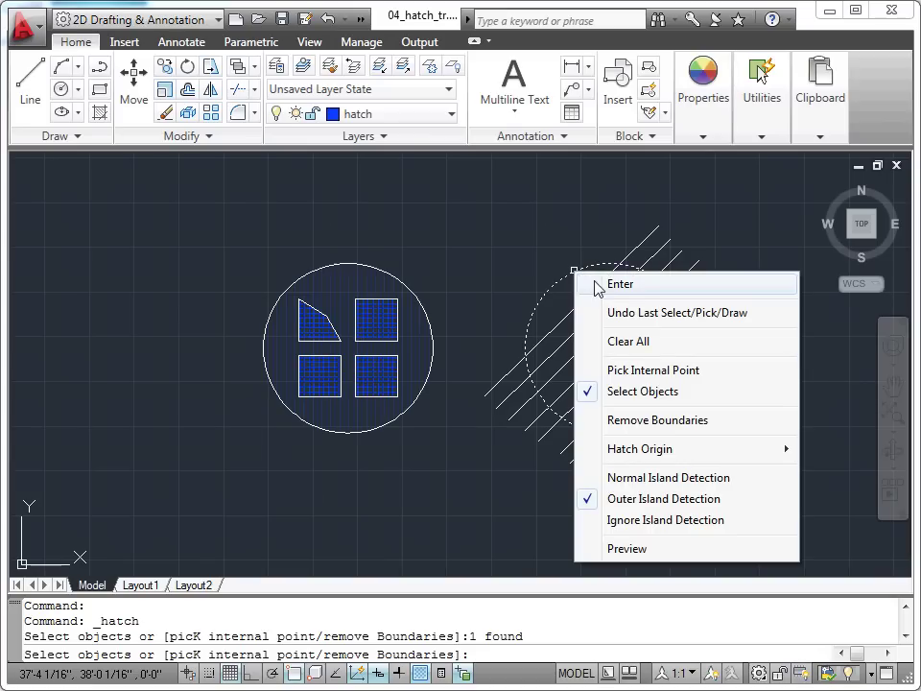
pyautogui.click(616, 288)
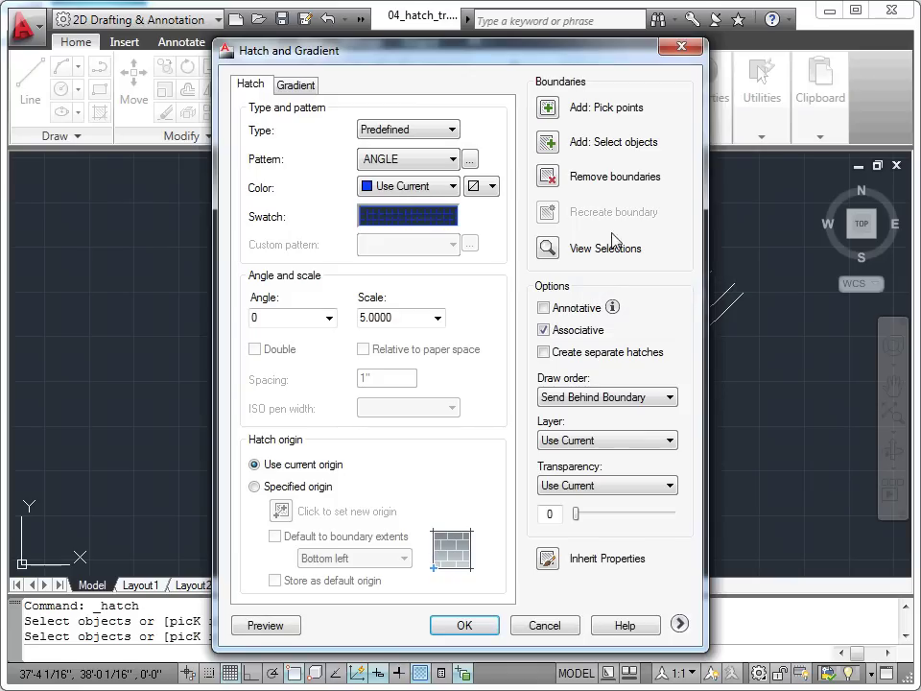
pyautogui.moveTo(554, 60)
pyautogui.mouseDown()
pyautogui.moveTo(492, 64)
pyautogui.moveTo(398, 46)
pyautogui.mouseUp()
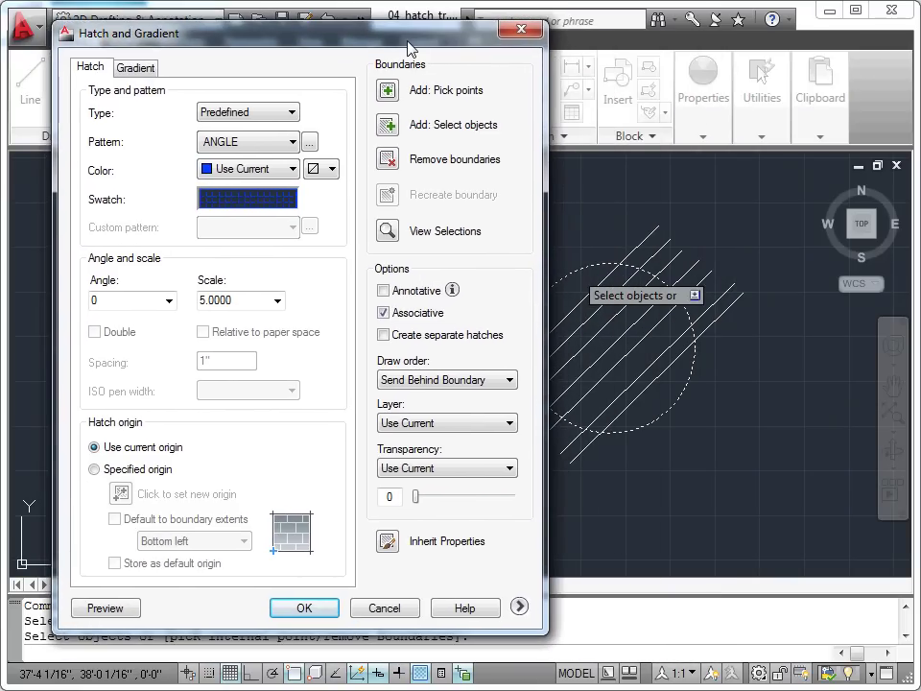
pyautogui.click(297, 608)
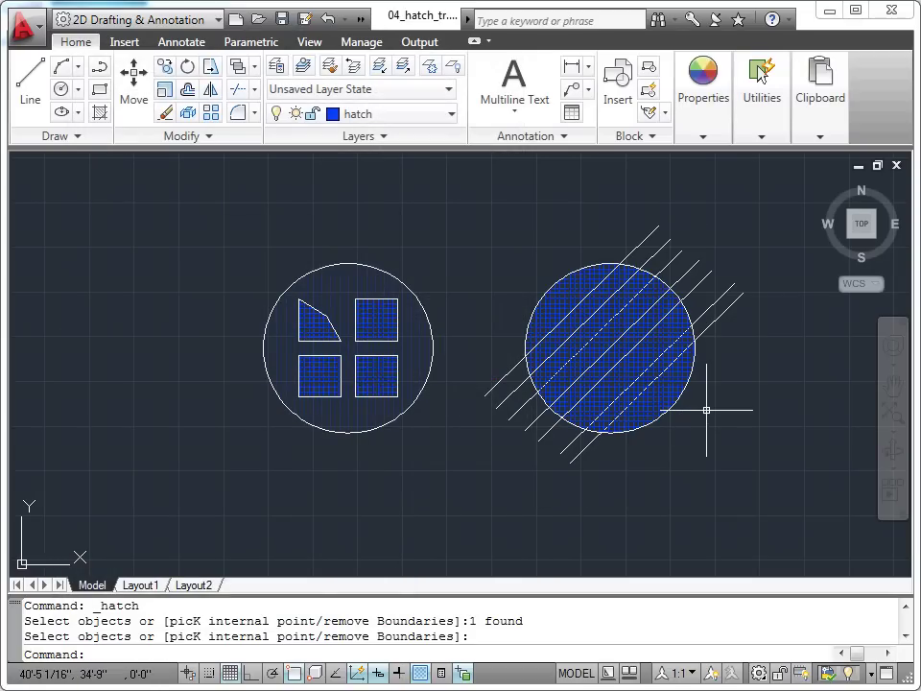
pyautogui.scroll(-4, 706, 410)
# Pan and zoom from the circles to the floor plan with Yatak Odası and two Banyo rooms
pyautogui.moveTo(709, 411); pyautogui.dragTo(239, 374, button='middle')
pyautogui.scroll(-2, 616, 337)
pyautogui.moveTo(616, 337); pyautogui.dragTo(142, 429, button='middle')
pyautogui.scroll(2, 273, 415)
pyautogui.scroll(2, 205, 432)
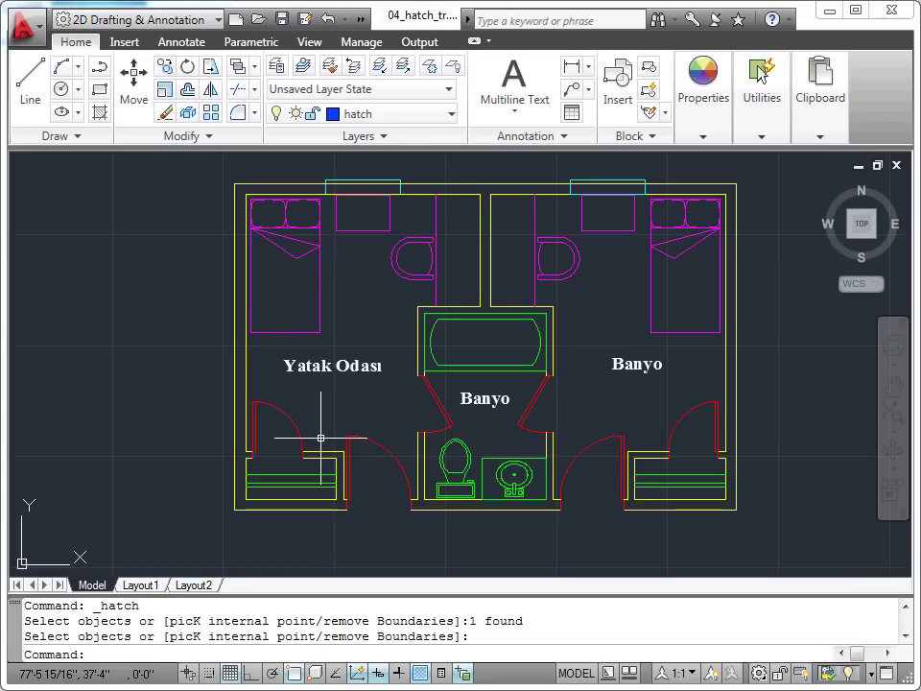
pyautogui.press('Return')
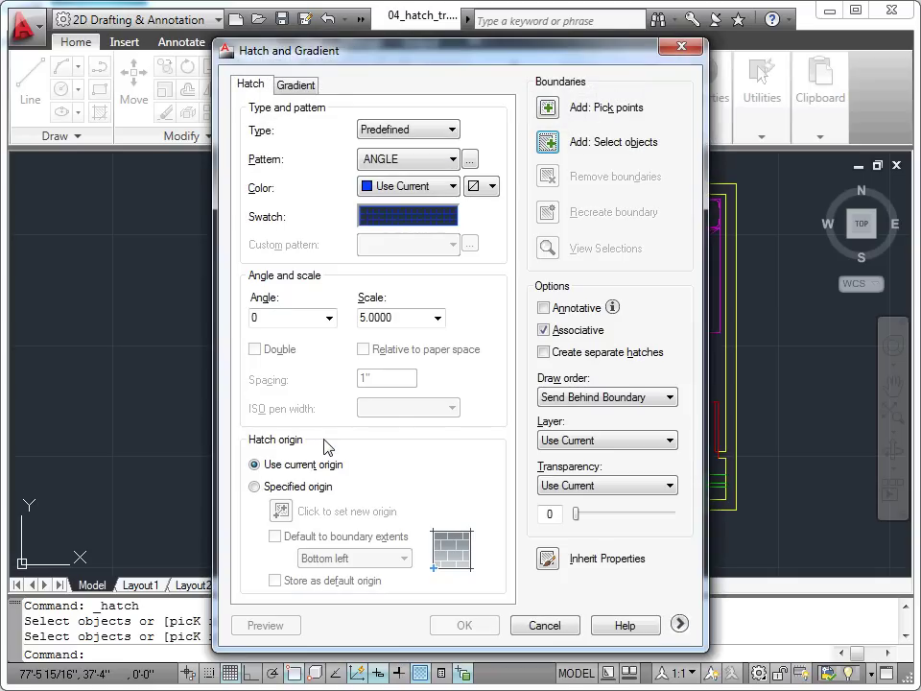
# Pick the left, top, central-bathroom and right wall strips and apply the blue ANGLE hatch
pyautogui.click(550, 111)
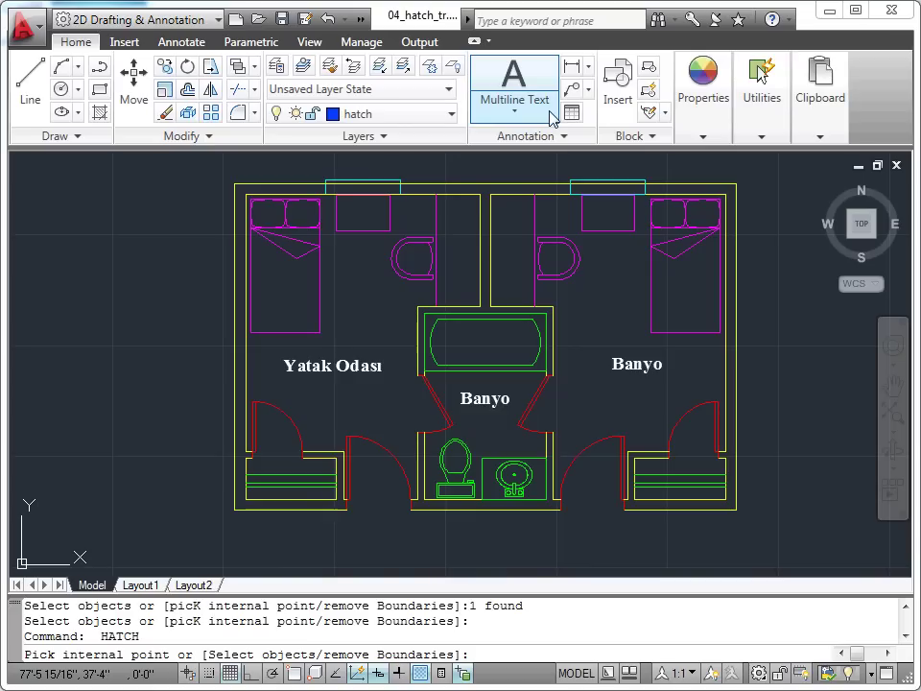
pyautogui.click(236, 257)
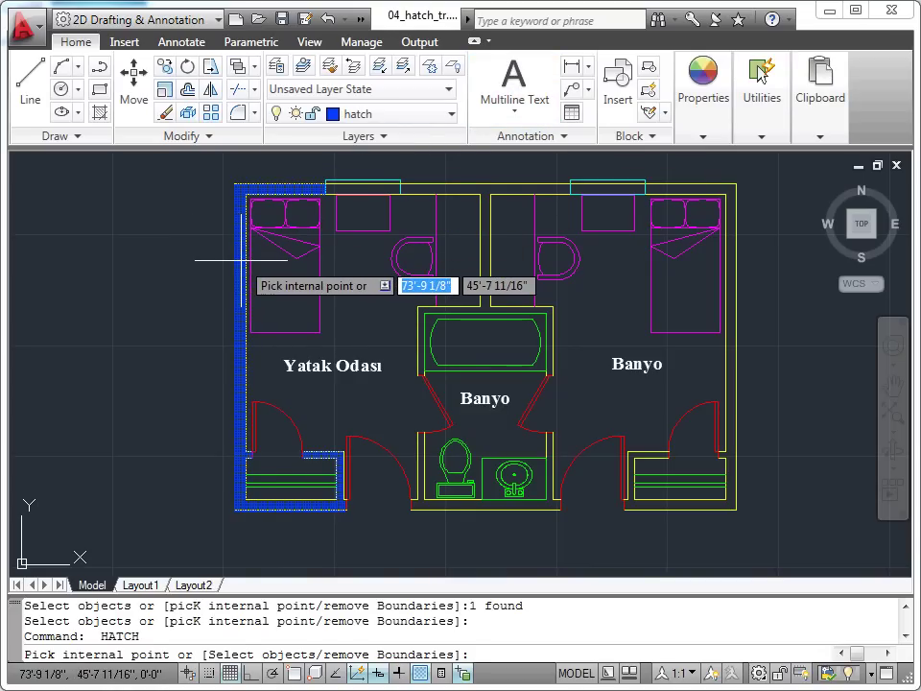
pyautogui.click(241, 257)
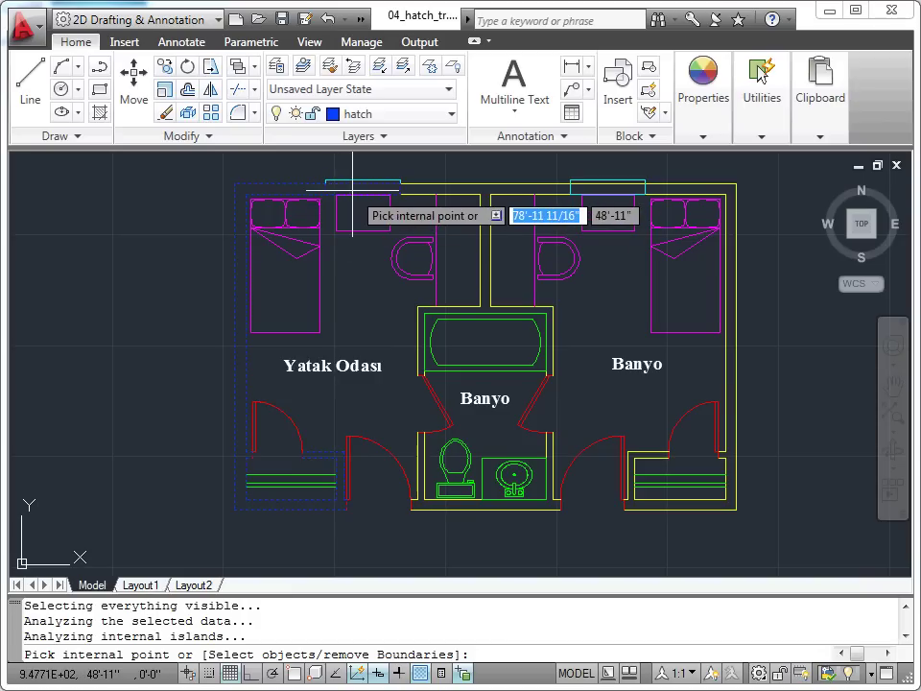
pyautogui.click(411, 183)
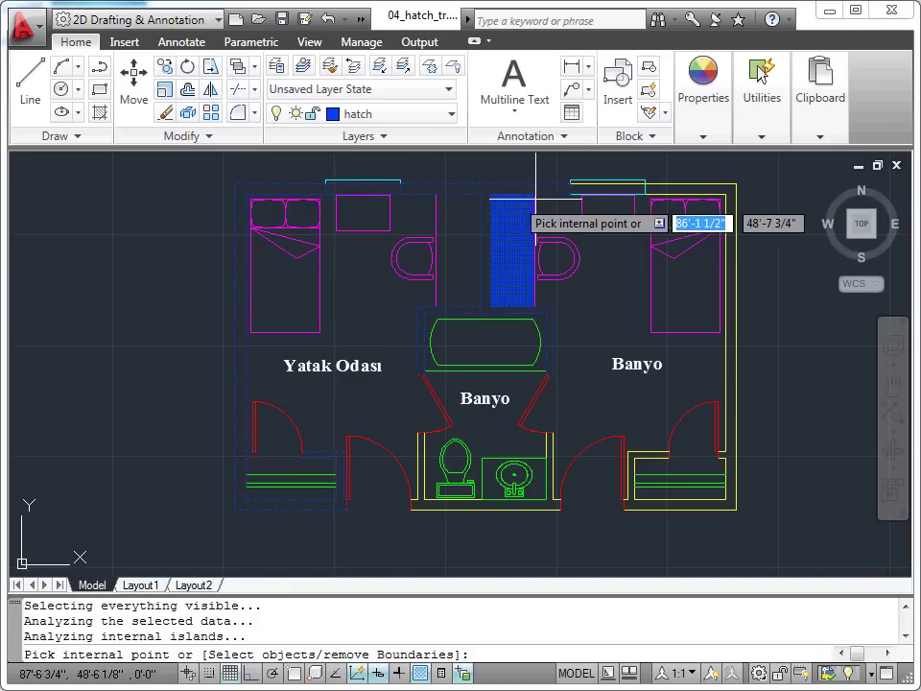
pyautogui.click(659, 192)
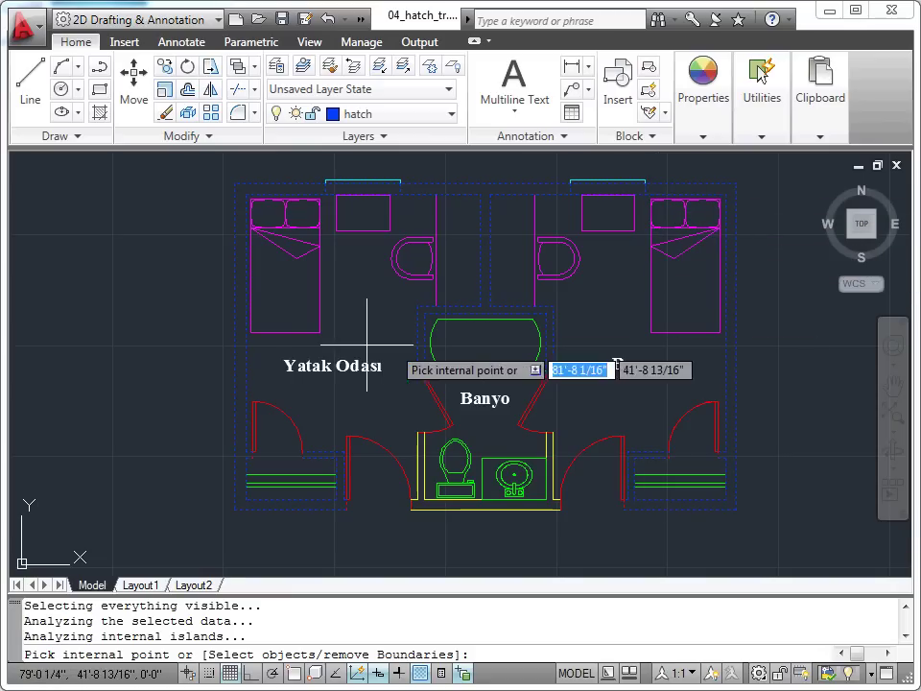
pyautogui.rightClick(215, 275)
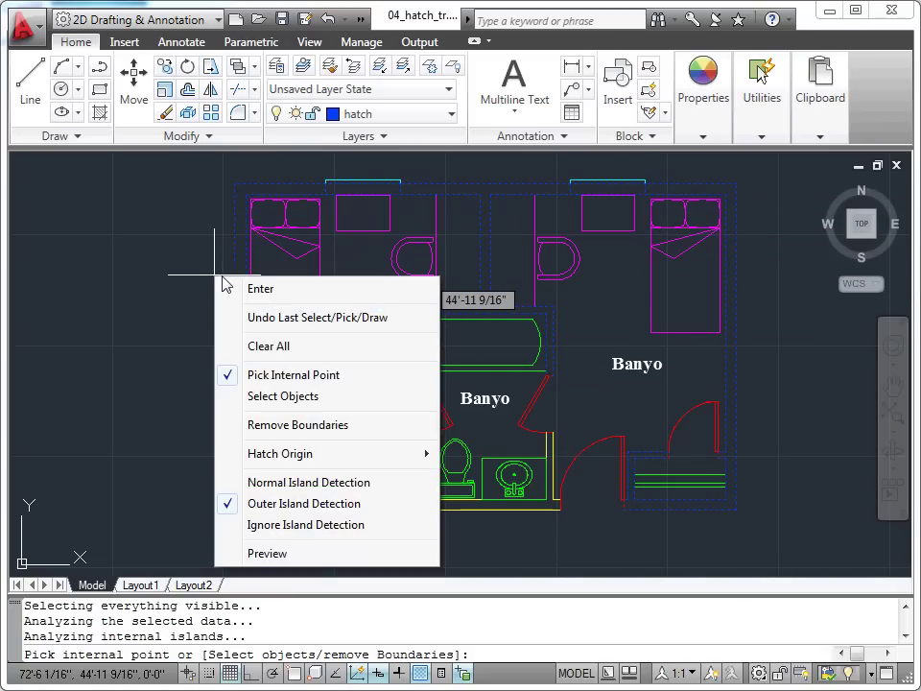
pyautogui.click(255, 288)
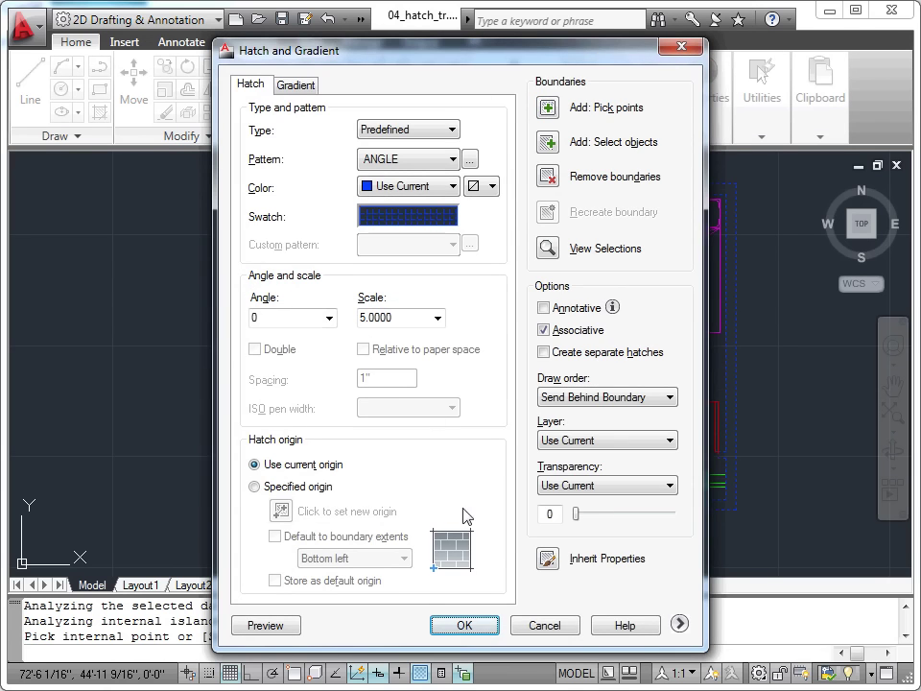
pyautogui.click(486, 627)
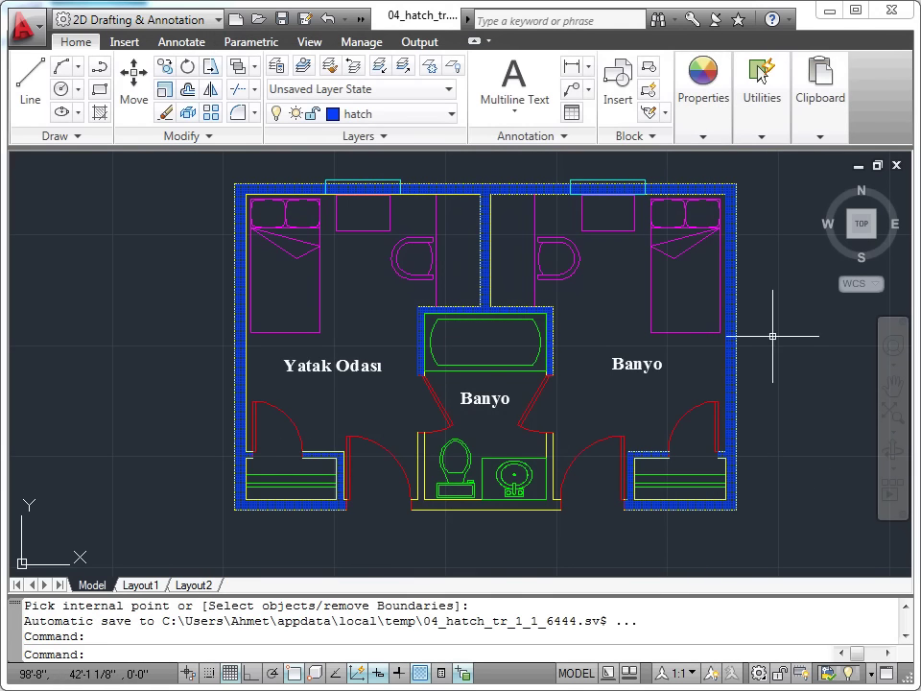